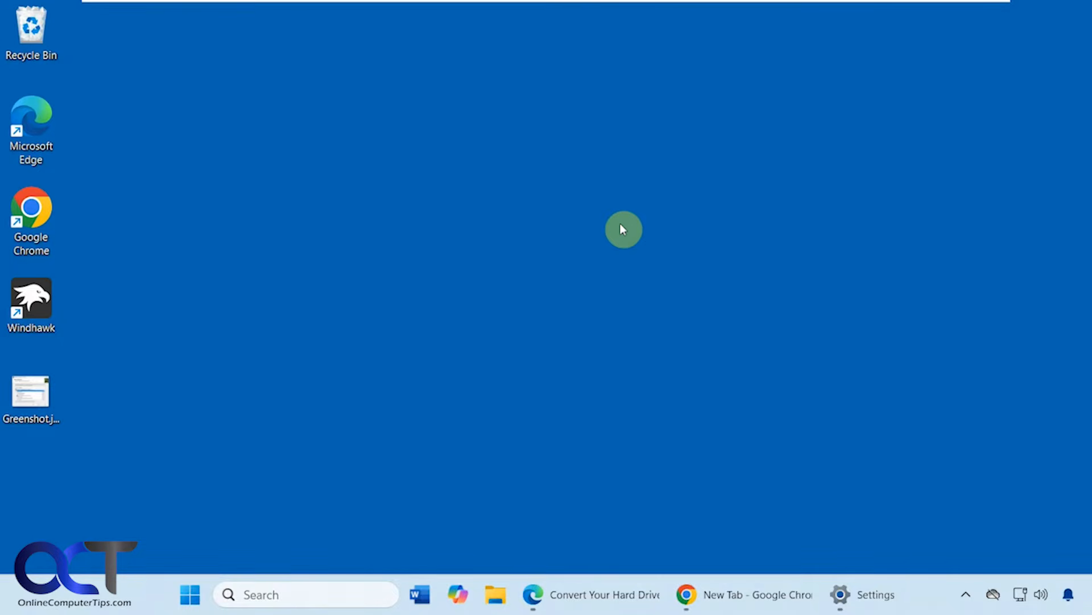
# Open the desktop image Greenshot.jpg through Greenshot to see the export destinations, and close the list without choosing one
pyautogui.click(966, 594)
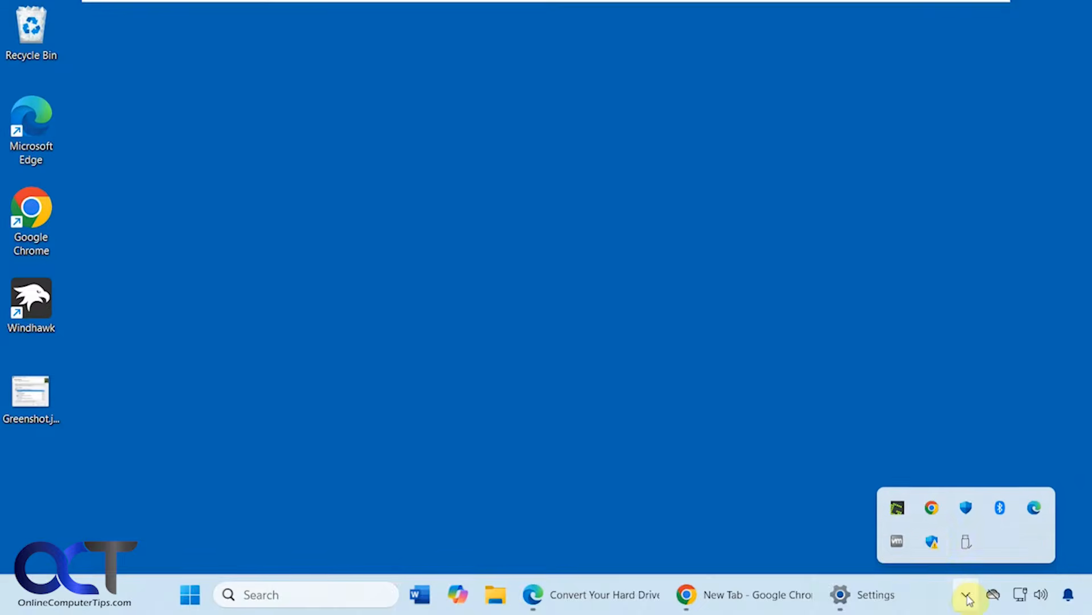
pyautogui.rightClick(894, 513)
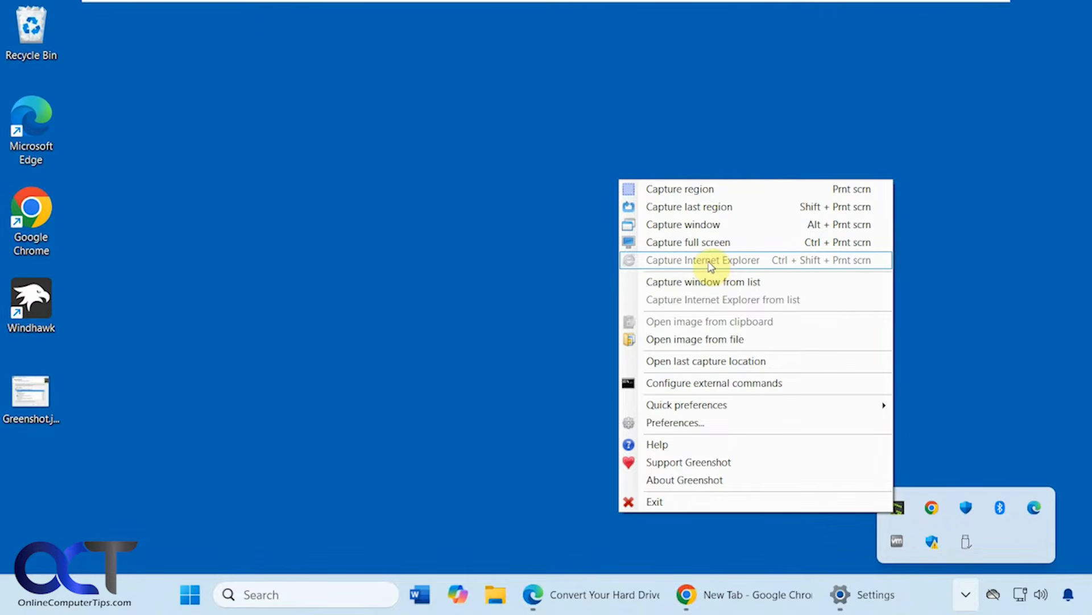
pyautogui.moveTo(706, 283)
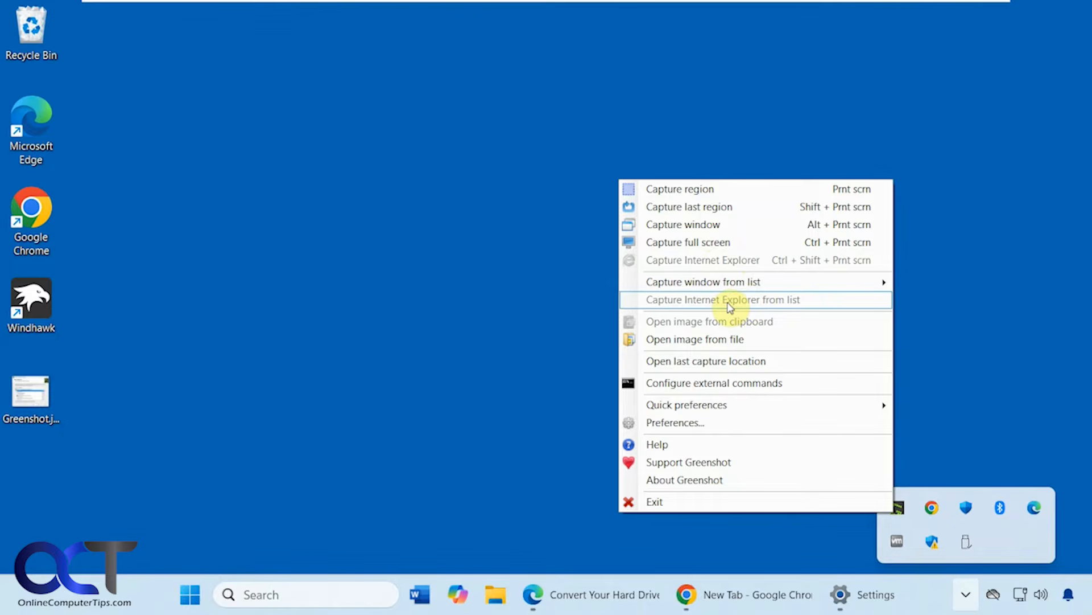
pyautogui.click(710, 339)
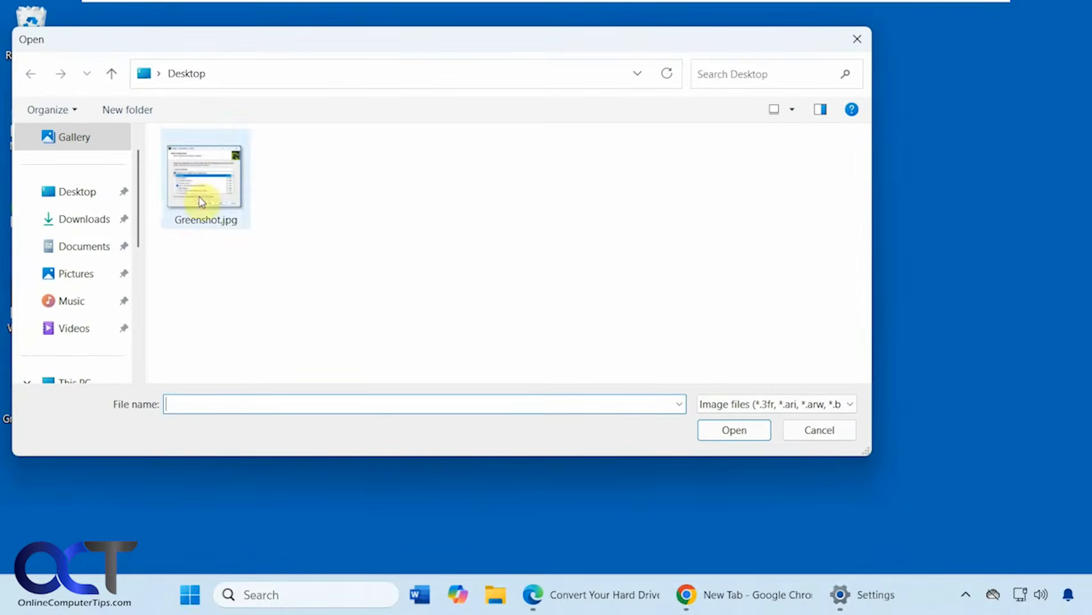
pyautogui.doubleClick(201, 201)
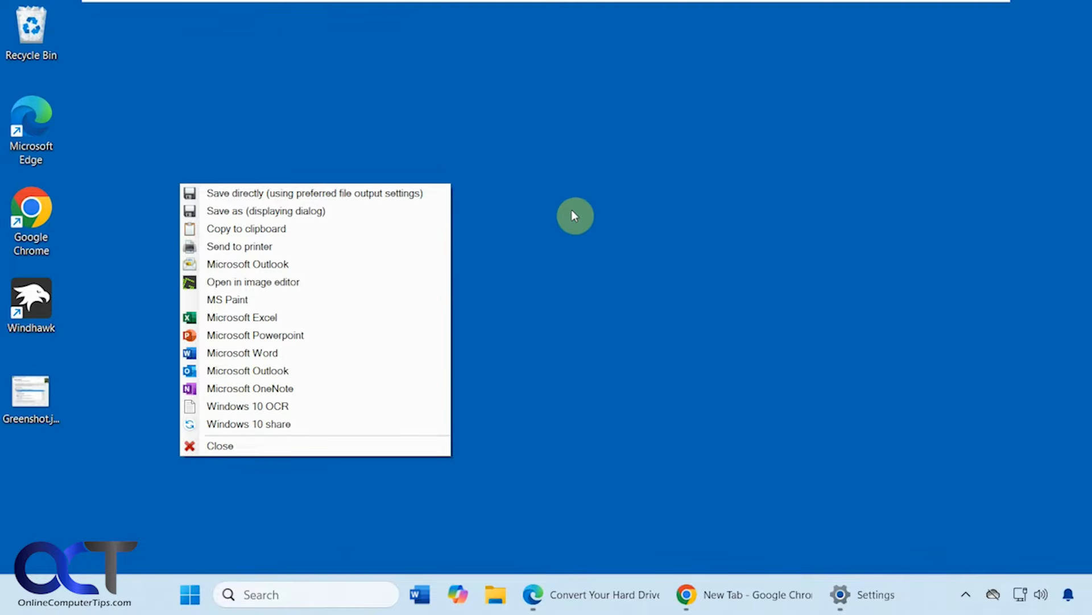
pyautogui.click(224, 445)
# Open the Greenshot preferences and turn off Show notifications in the capture settings
pyautogui.click(966, 594)
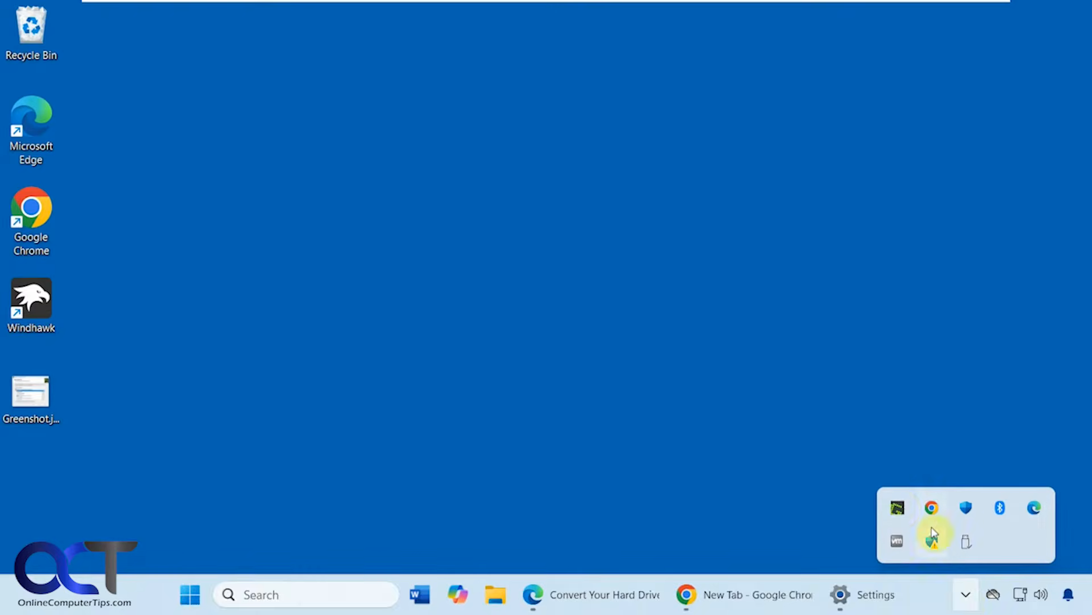
pyautogui.rightClick(898, 505)
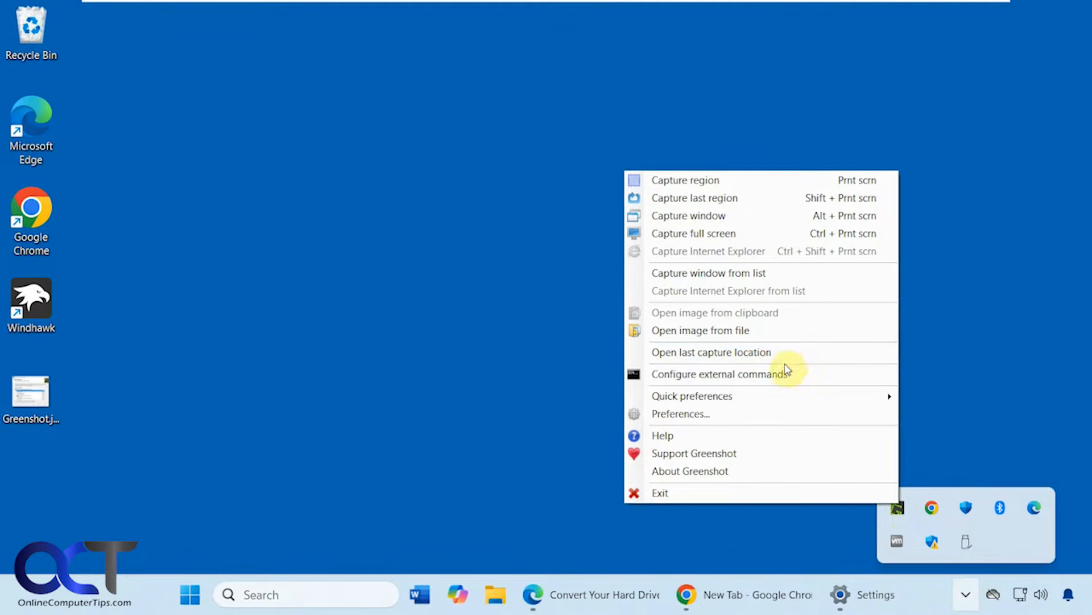
pyautogui.click(773, 410)
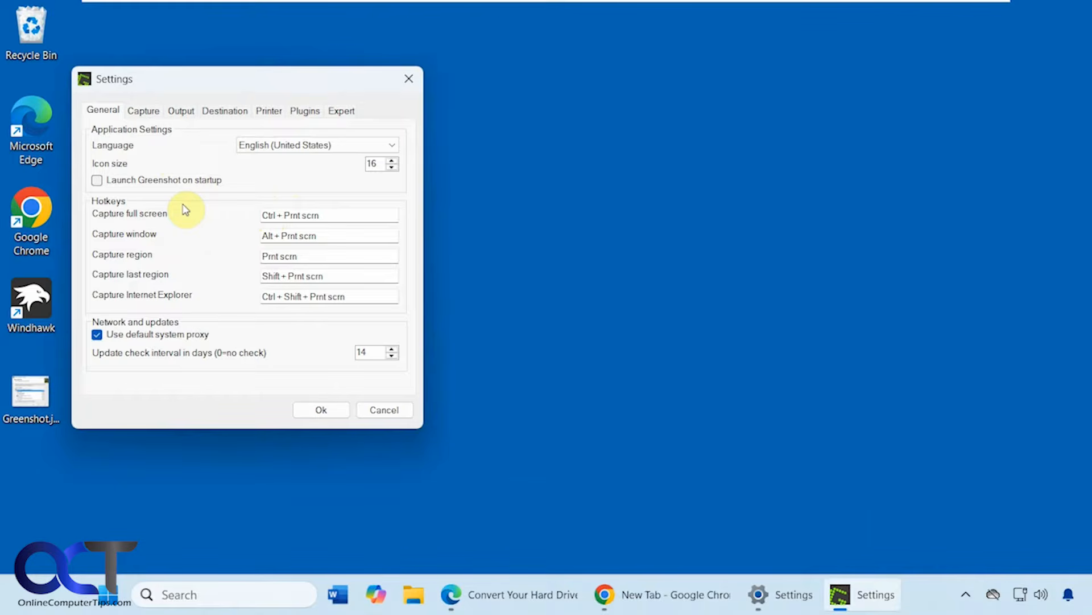
pyautogui.click(147, 113)
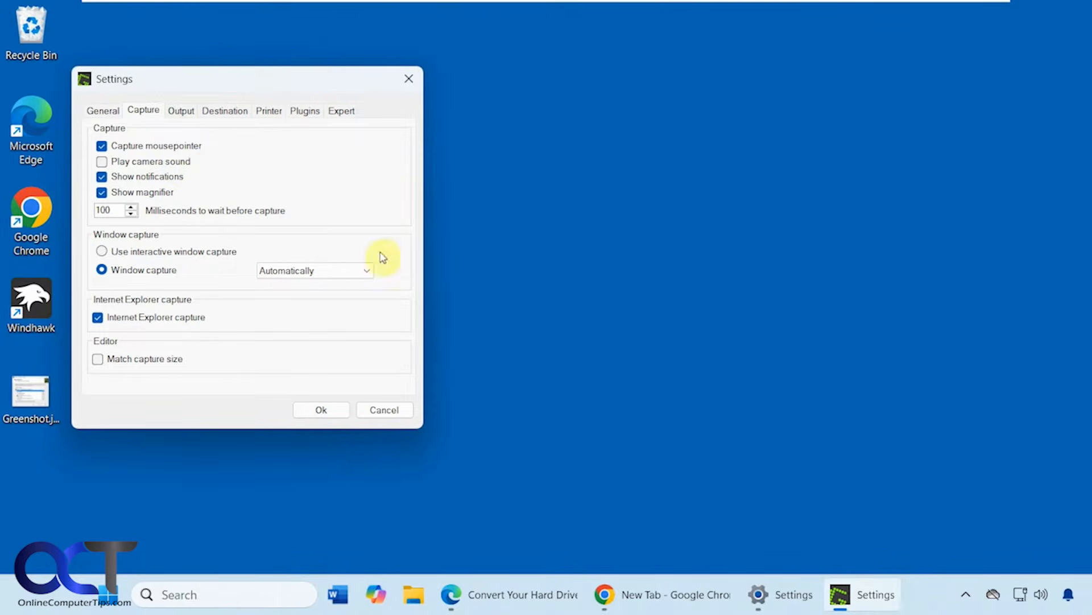
pyautogui.click(101, 177)
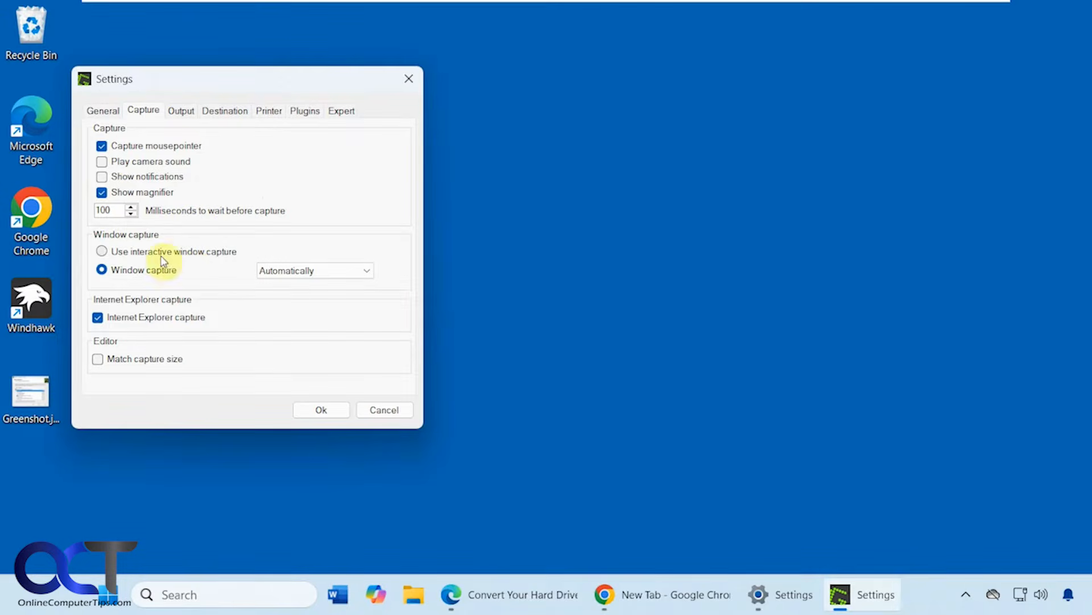
# Examine the window capture modes, image formats, and destination, printer, plugin and expert settings, and discard all preference changes
pyautogui.click(367, 274)
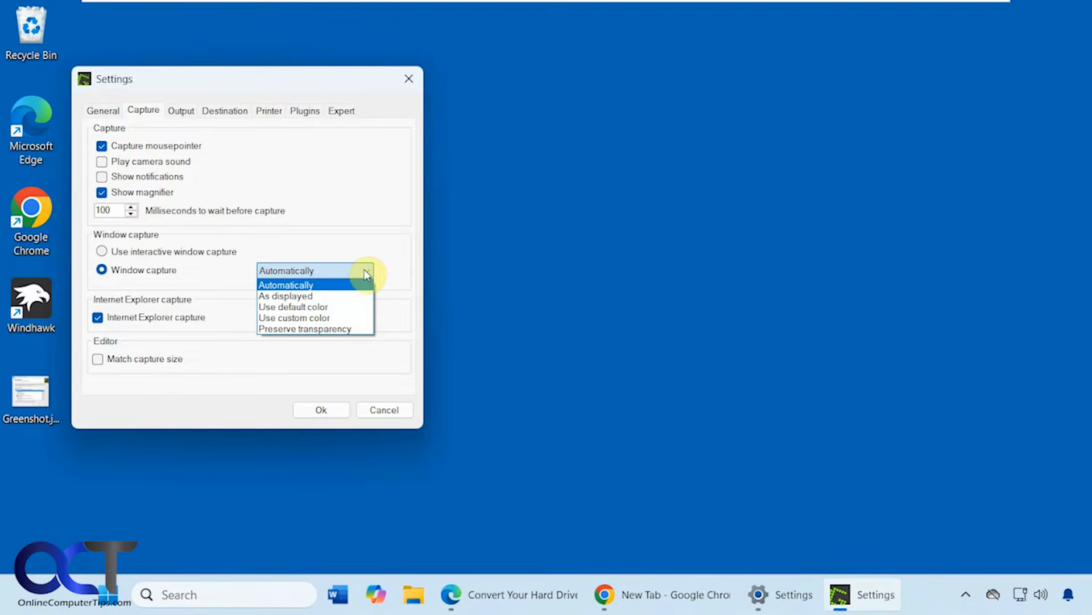
pyautogui.click(367, 273)
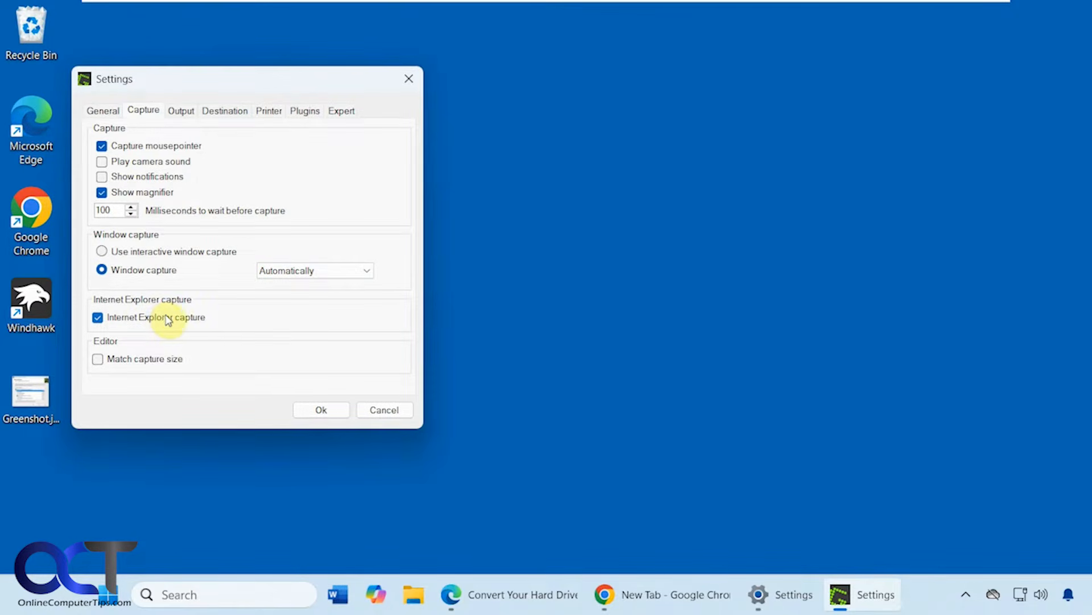
pyautogui.click(181, 110)
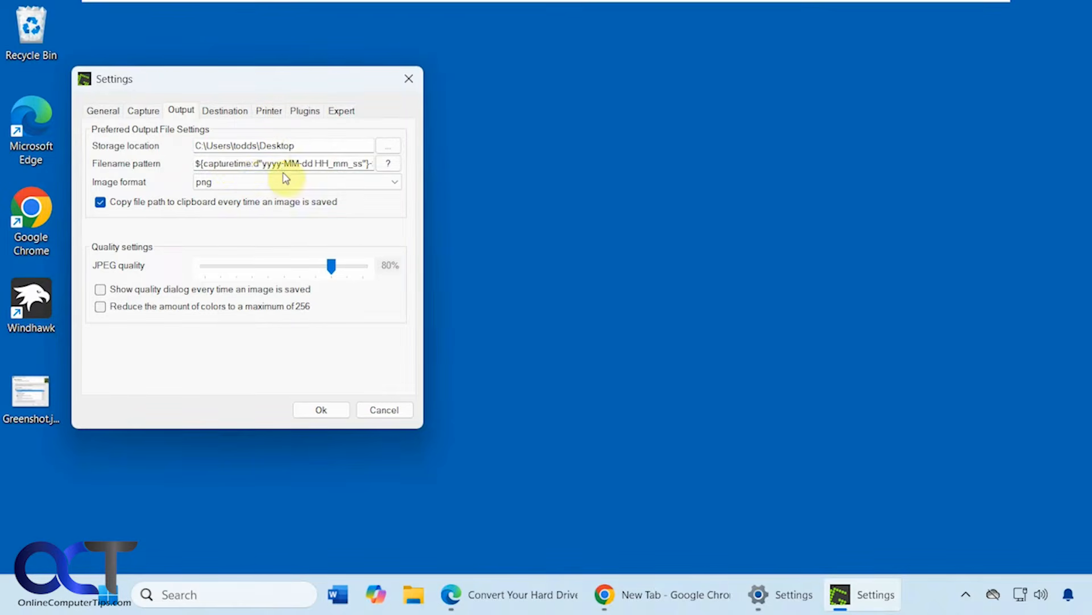
pyautogui.click(244, 182)
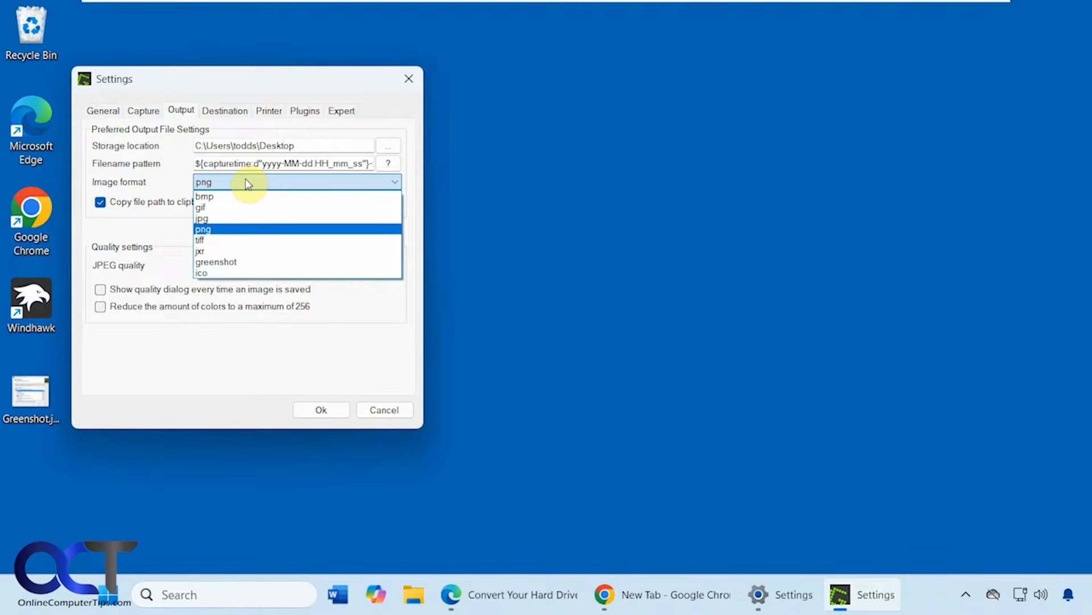
pyautogui.click(246, 181)
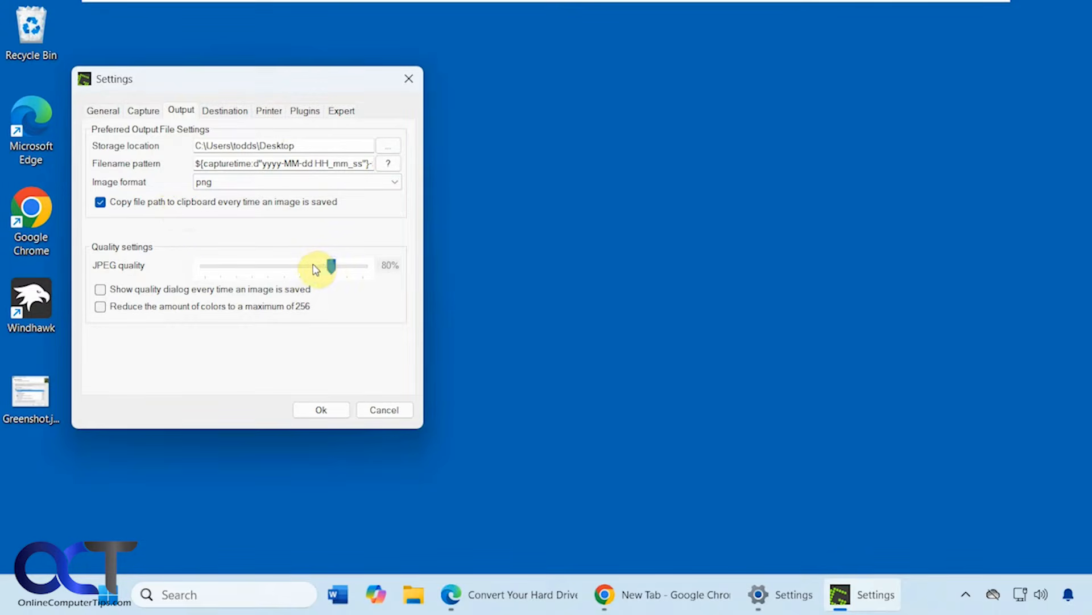
pyautogui.click(232, 116)
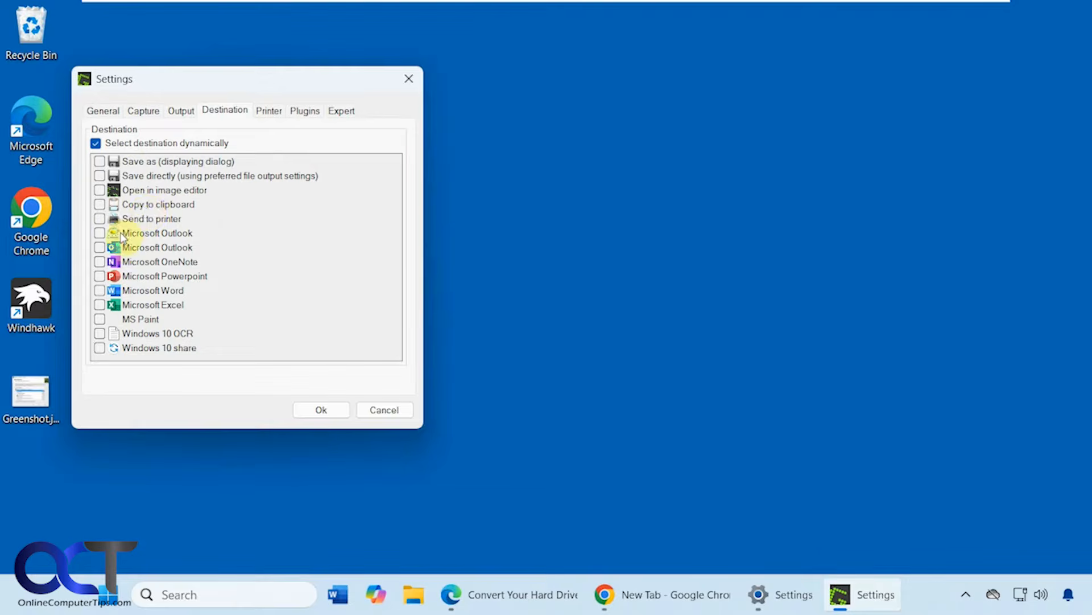
pyautogui.click(269, 112)
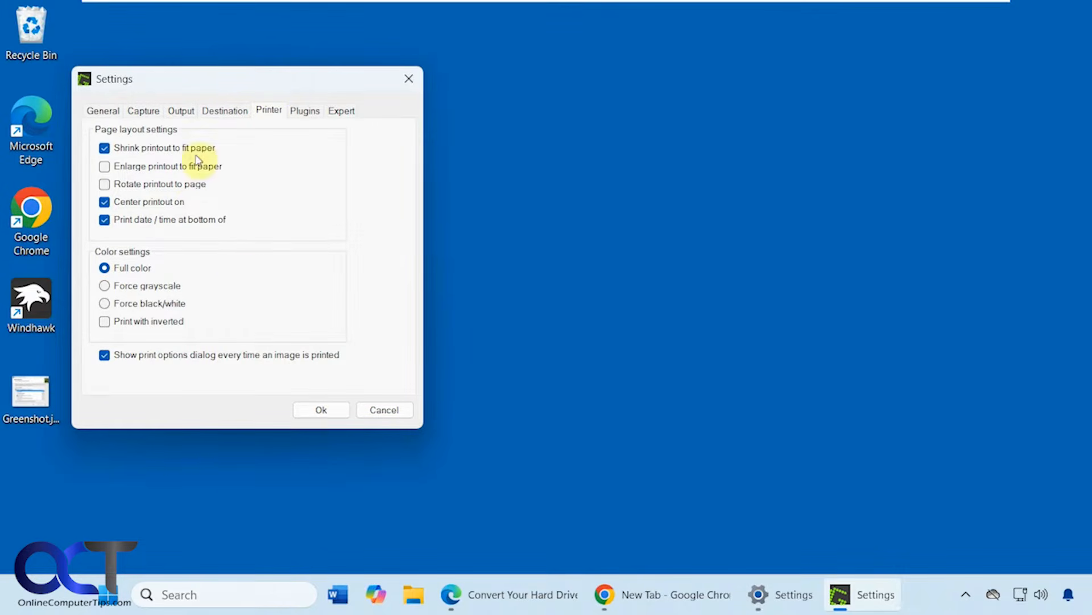
pyautogui.click(305, 111)
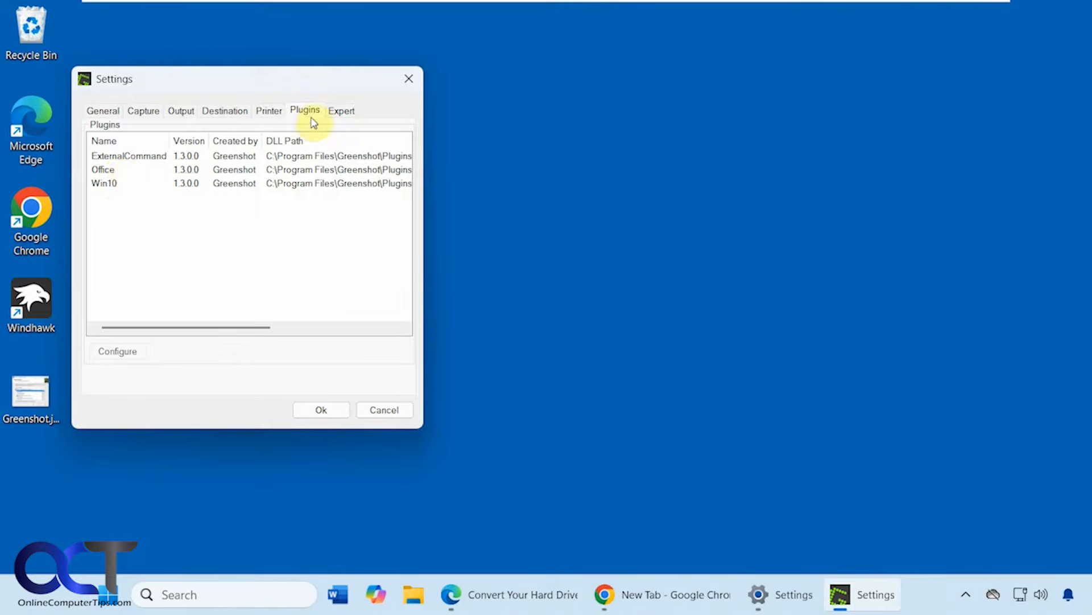
pyautogui.click(341, 112)
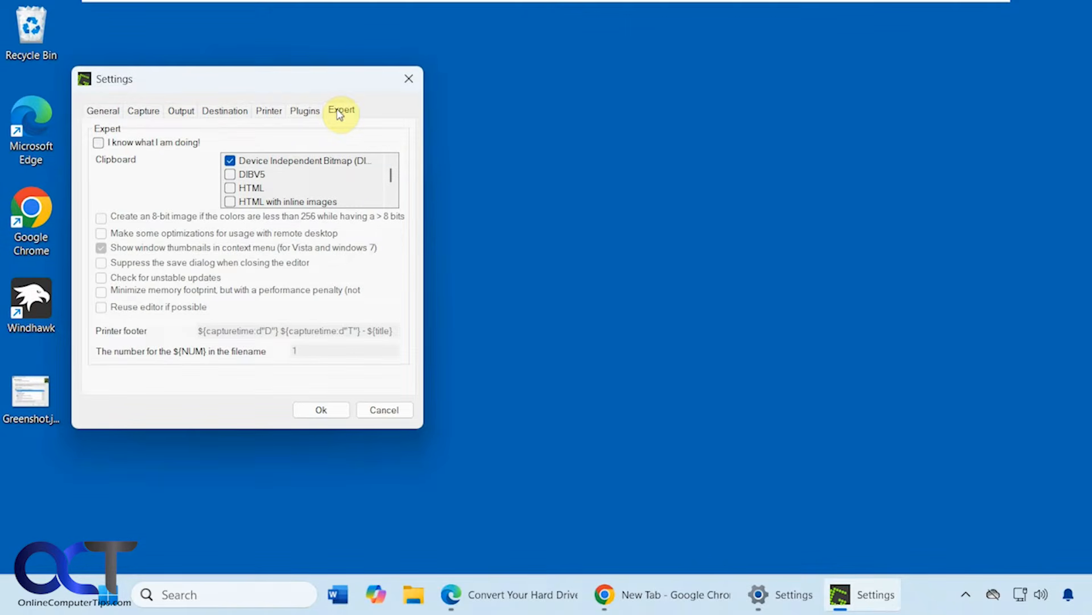
pyautogui.click(383, 410)
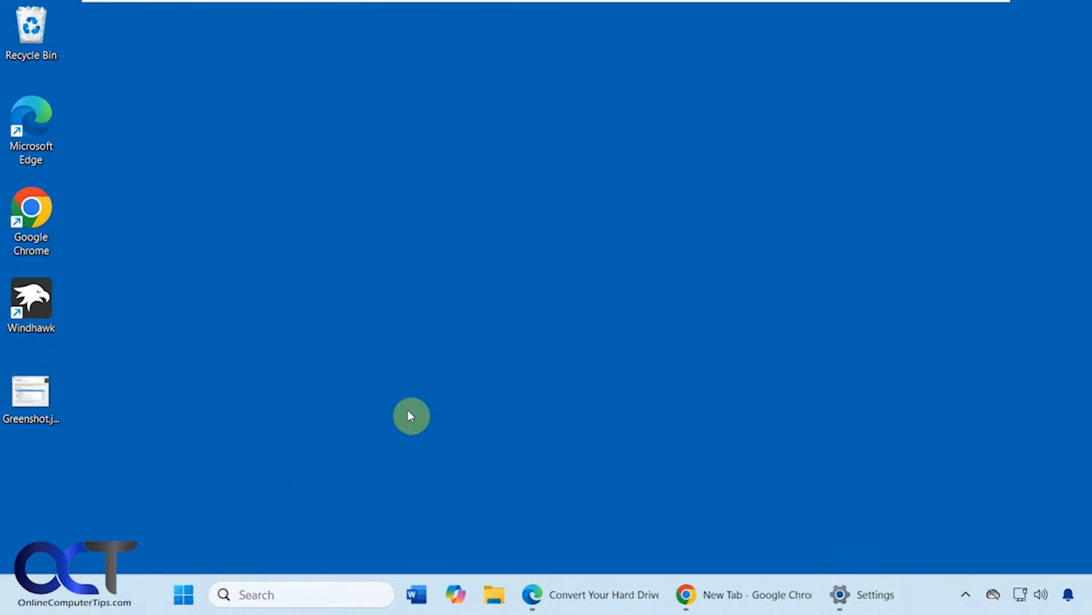
# Switch to the Edge article page, capture the region from its title through the first paragraph with Greenshot, and export it to Microsoft Word
pyautogui.click(575, 594)
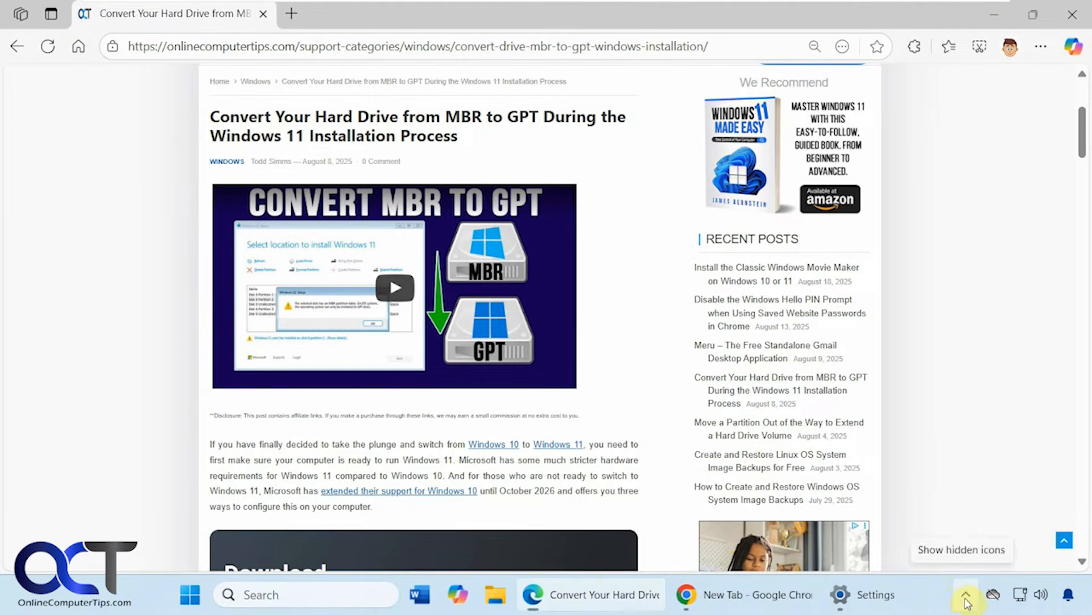
pyautogui.click(966, 596)
pyautogui.rightClick(898, 508)
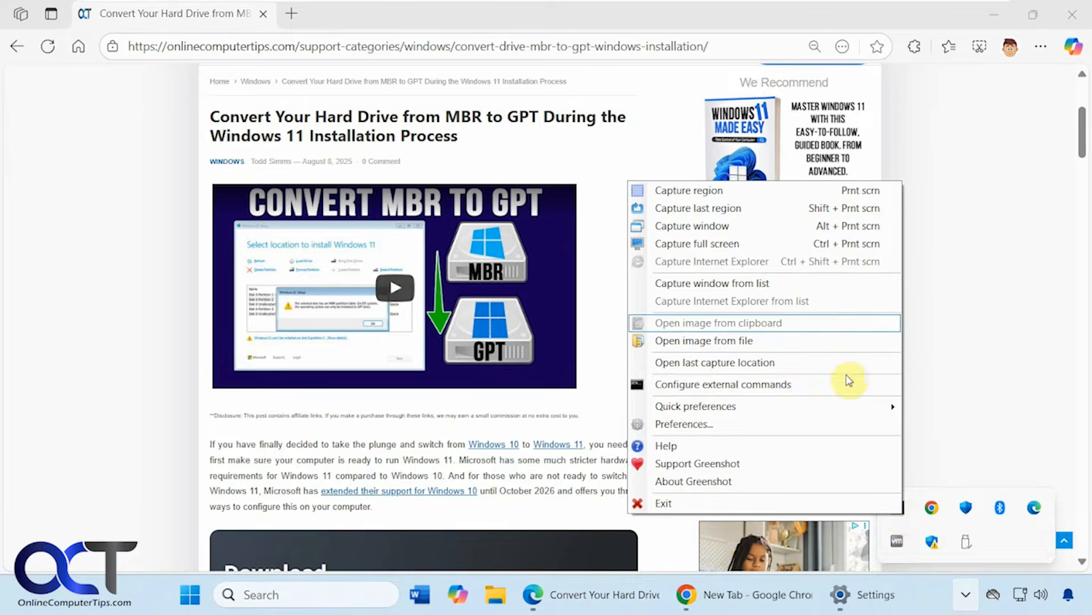
pyautogui.click(703, 191)
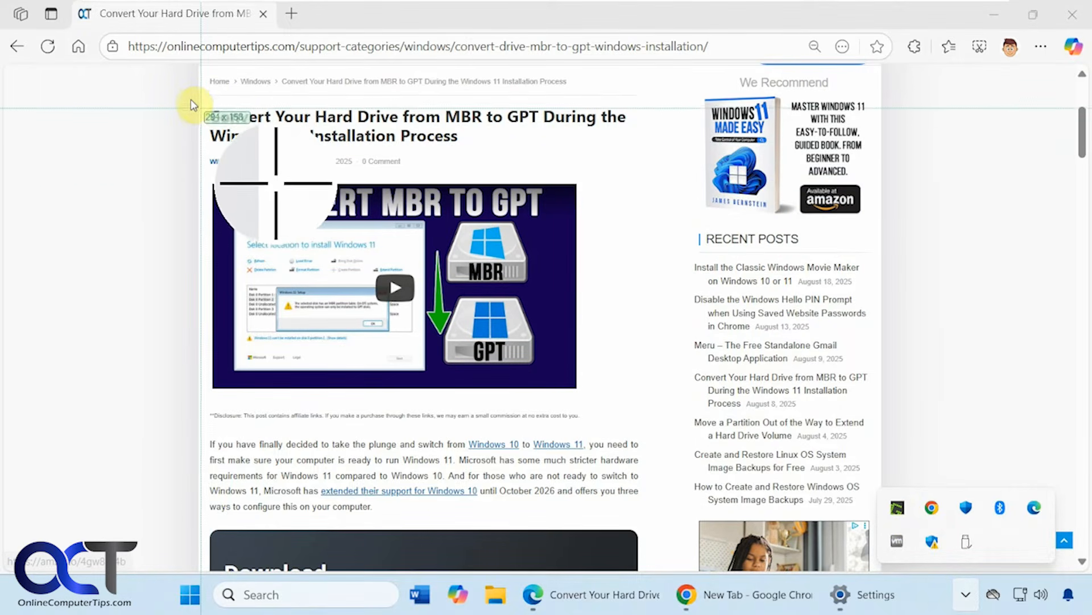
pyautogui.moveTo(201, 105); pyautogui.dragTo(650, 518)
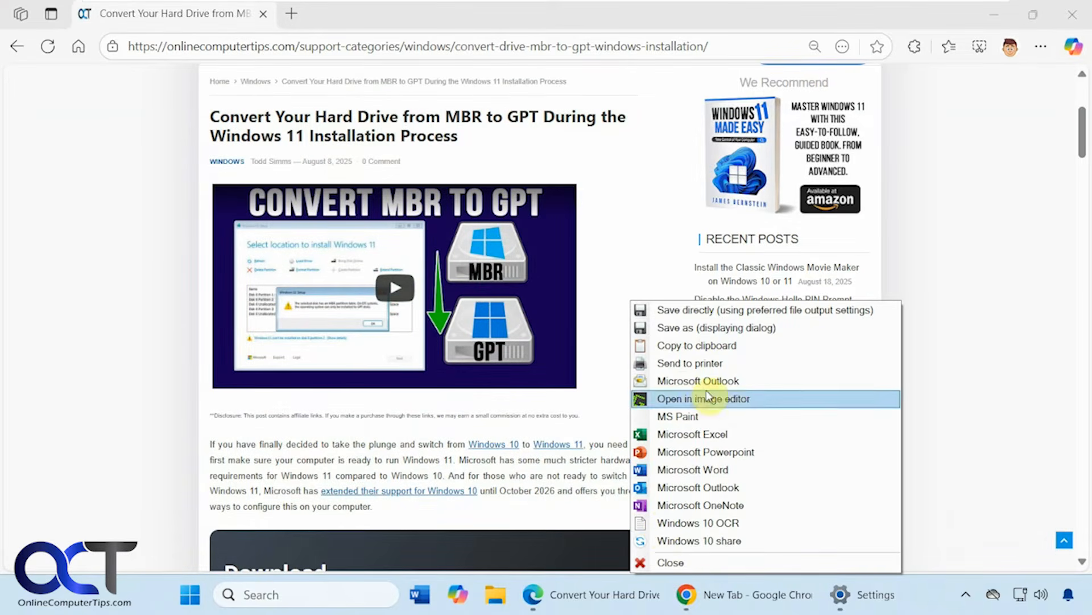
pyautogui.click(705, 474)
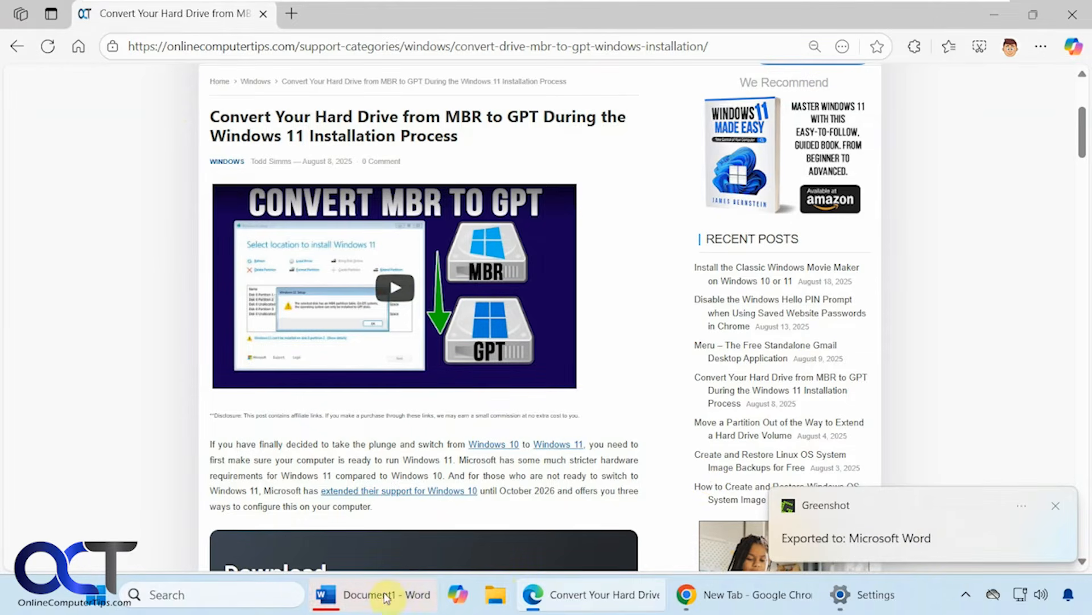
# Switch to Word, look over the exported capture in the new document, and close it without saving
pyautogui.click(372, 594)
pyautogui.scroll(2, 707, 415)
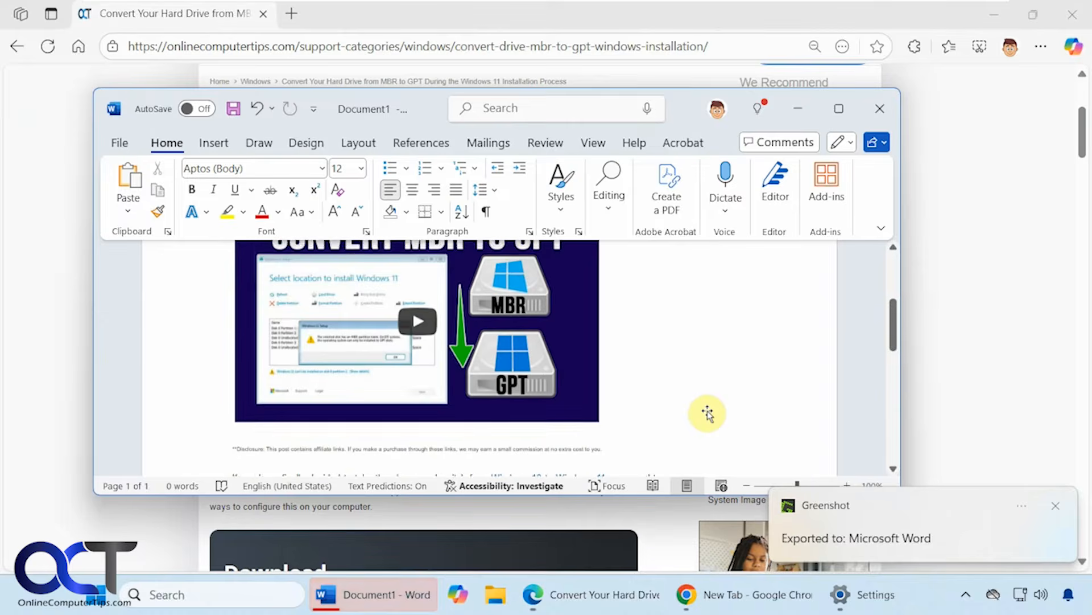
pyautogui.scroll(-2, 705, 414)
pyautogui.scroll(2, 769, 267)
pyautogui.click(882, 108)
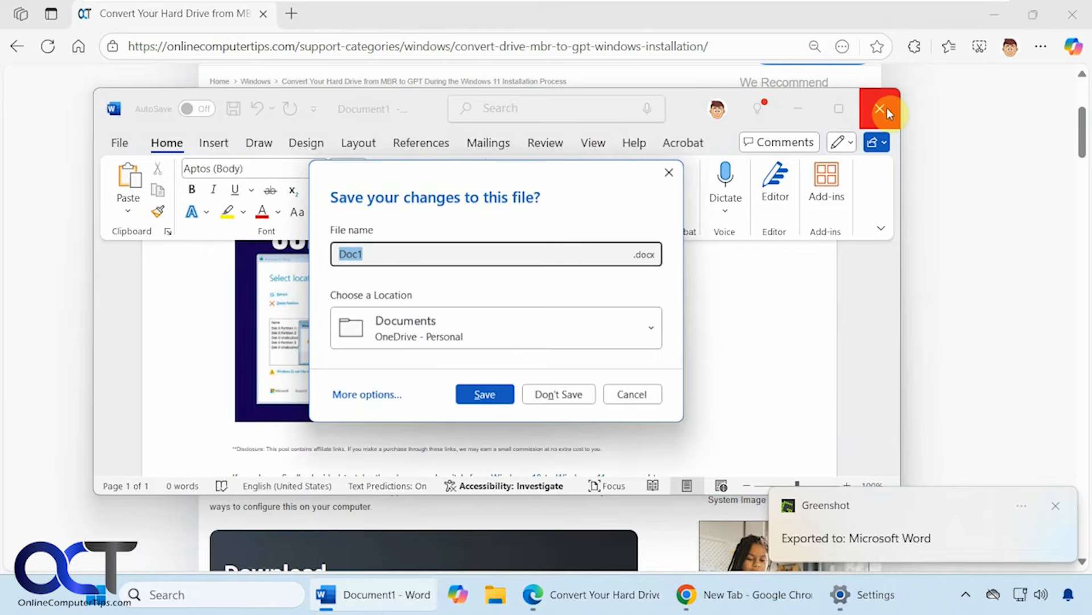
pyautogui.click(572, 396)
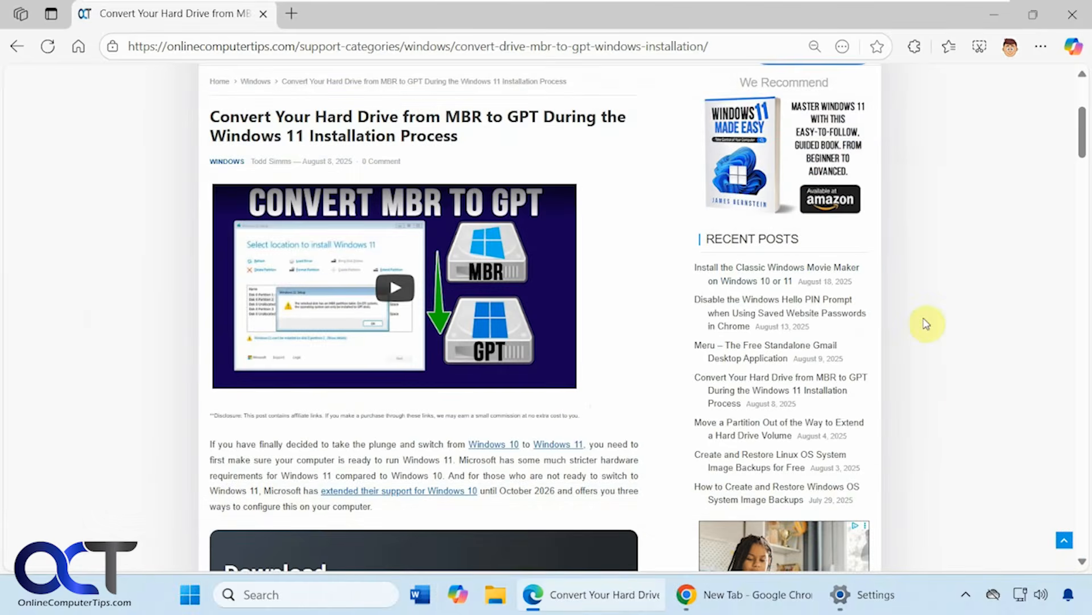
# Capture the last region again with Greenshot and export it to Microsoft Word
pyautogui.click(965, 593)
pyautogui.rightClick(901, 510)
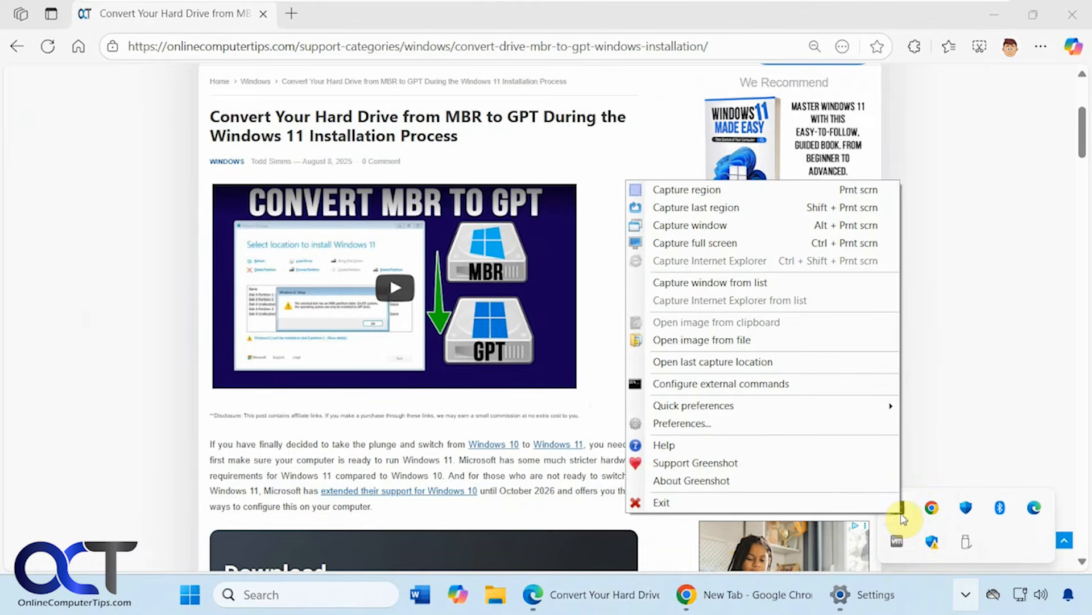
pyautogui.click(729, 213)
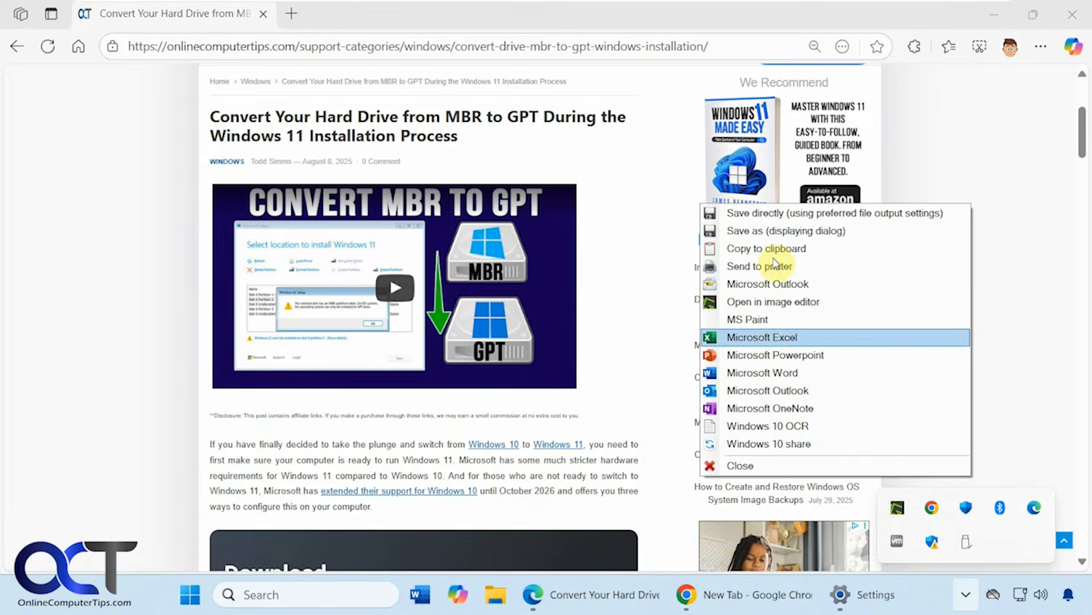
pyautogui.click(786, 374)
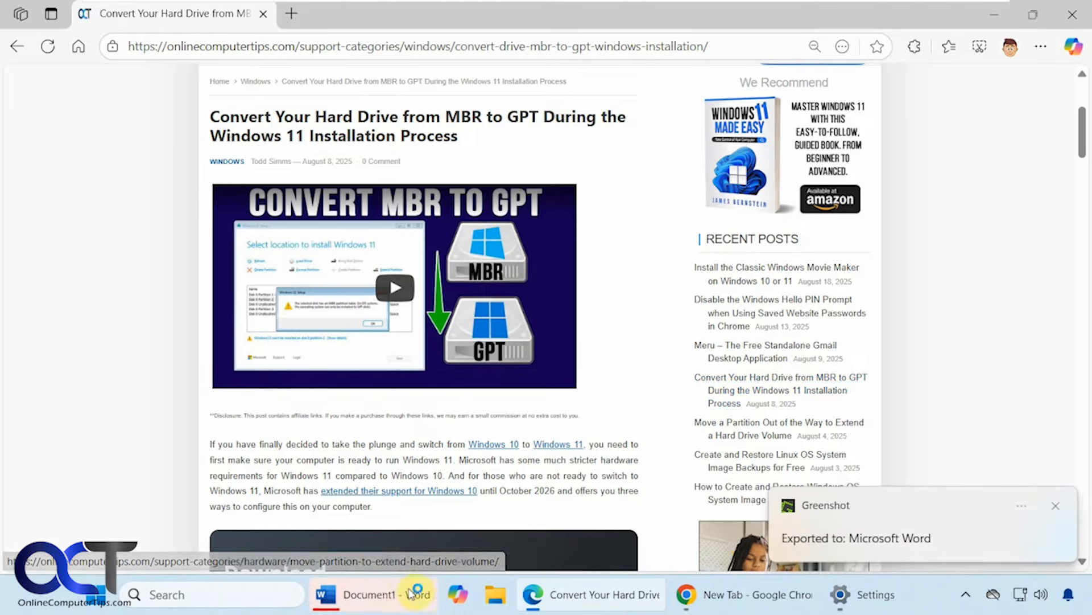
# Check the repeated capture in Word, closing the document without saving and dismissing the Greenshot export notification
pyautogui.click(396, 595)
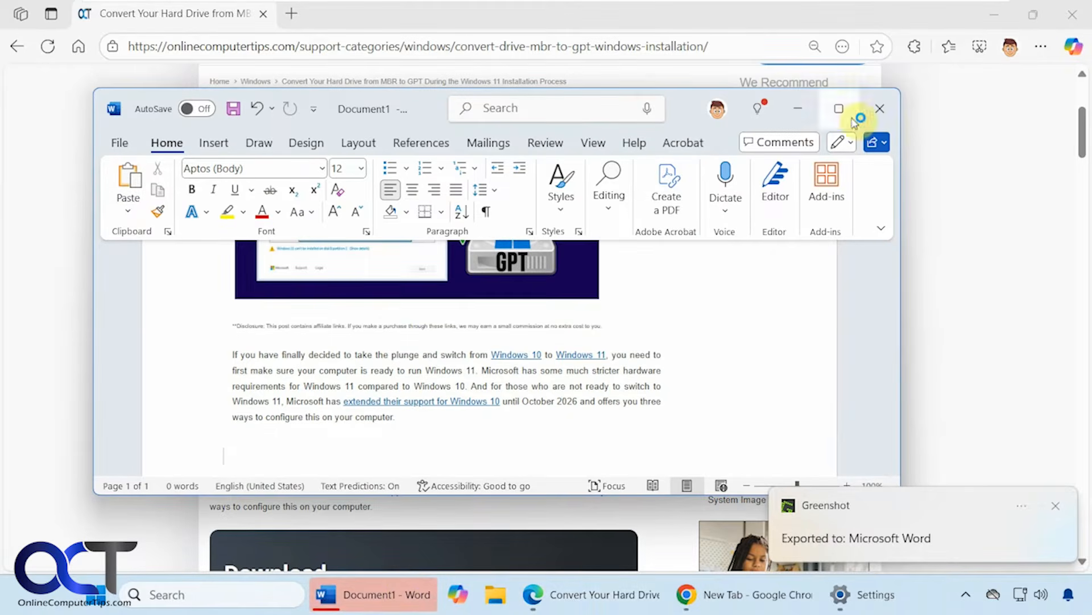
pyautogui.click(879, 113)
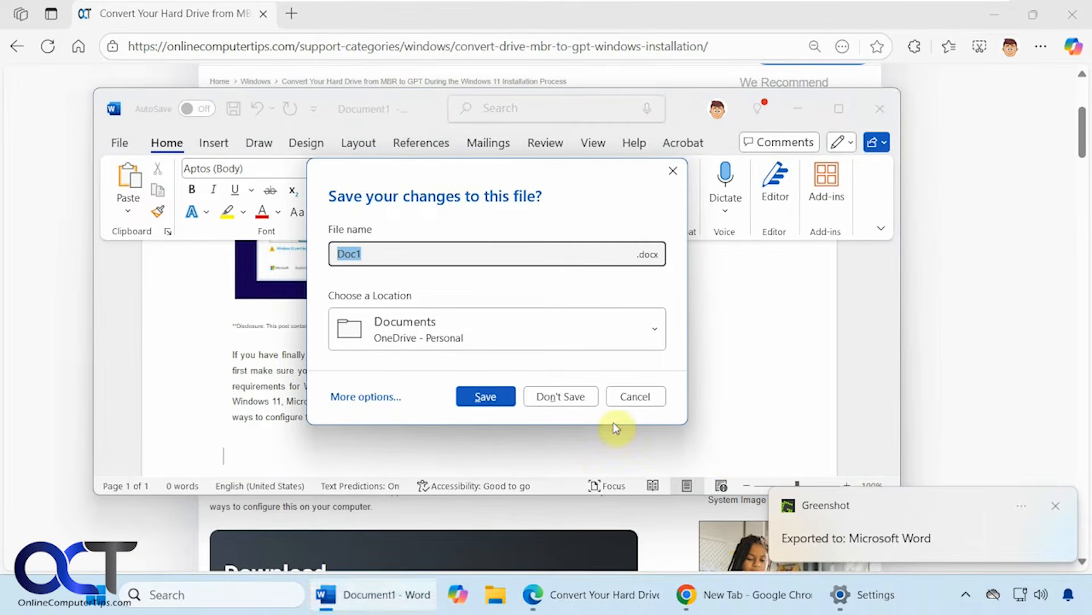
pyautogui.click(587, 398)
pyautogui.click(1055, 505)
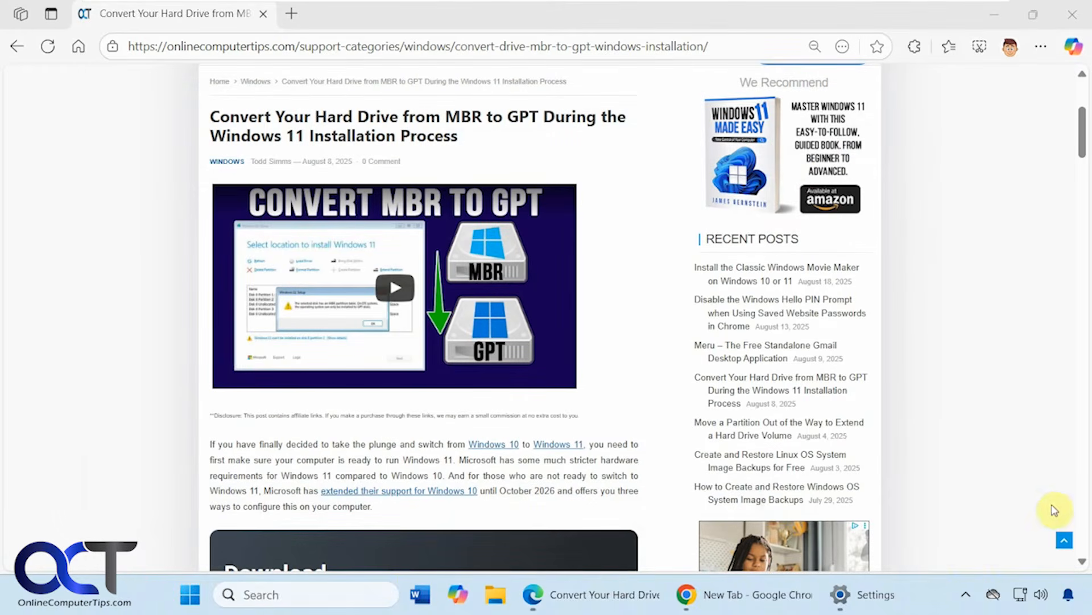
# Review the Show notifications option in Greenshot's capture preferences and confirm the settings
pyautogui.click(965, 594)
pyautogui.rightClick(899, 509)
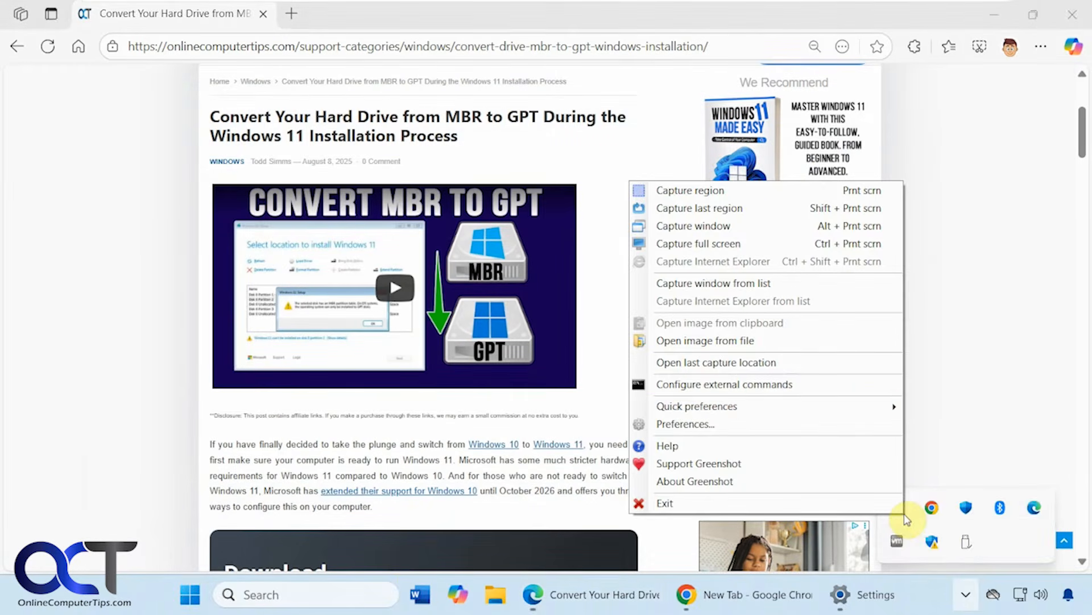
pyautogui.click(787, 426)
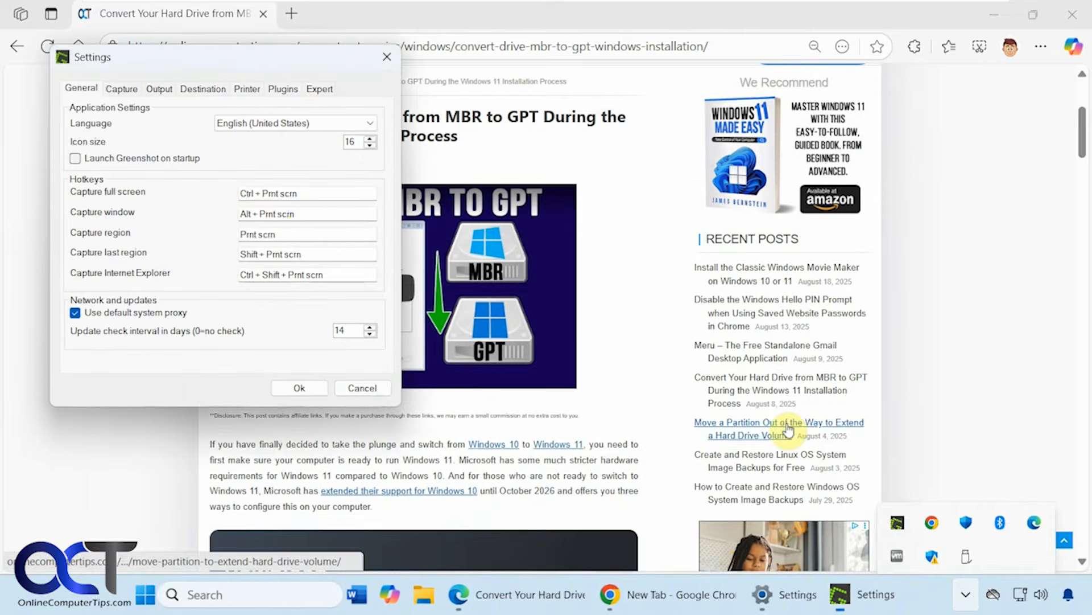
pyautogui.click(122, 89)
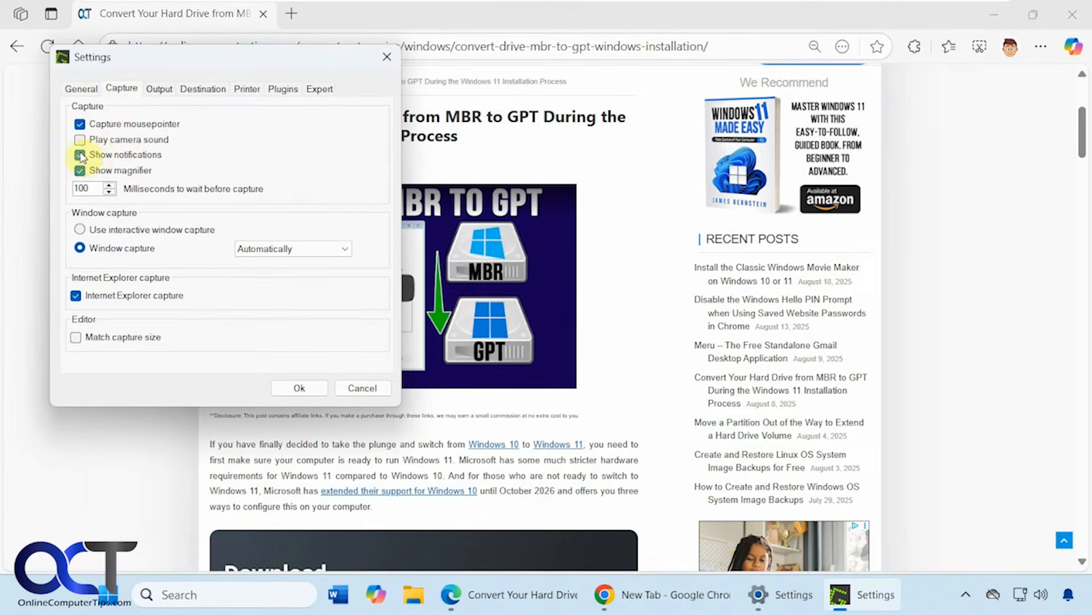
pyautogui.click(295, 388)
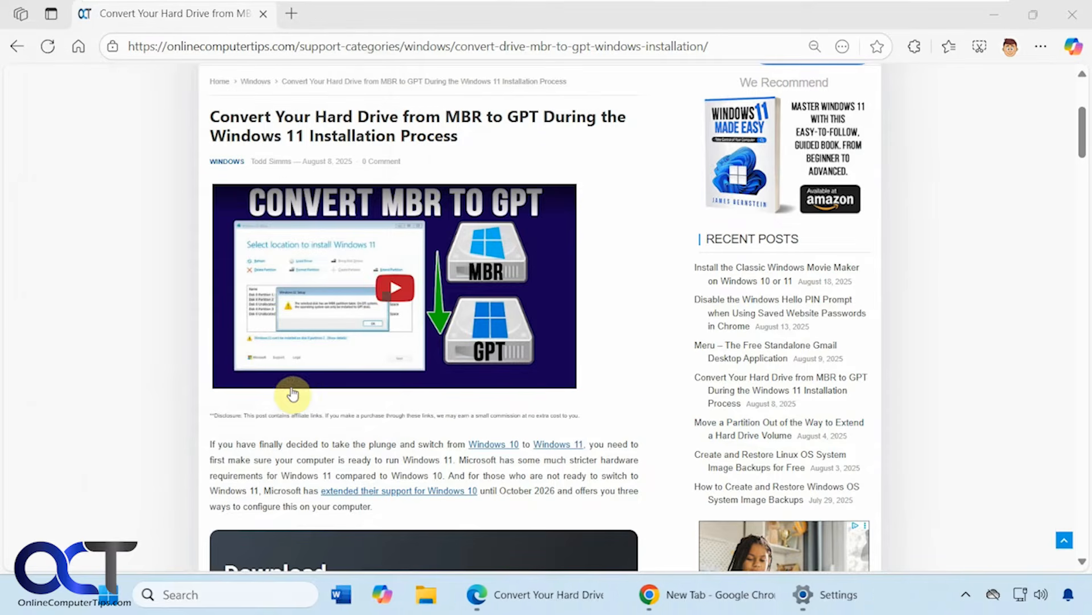
pyautogui.click(968, 597)
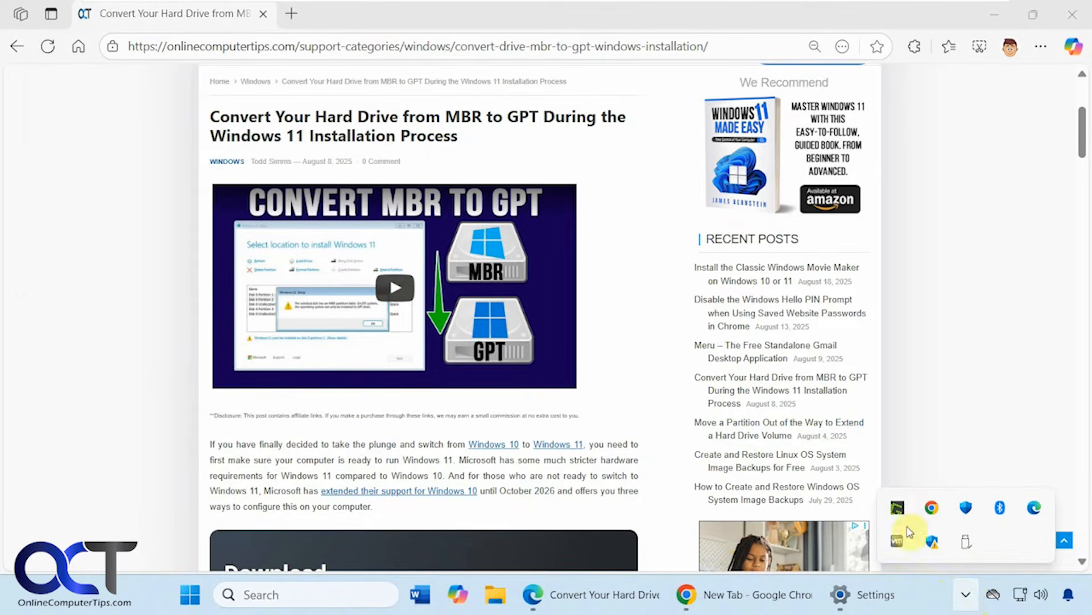
pyautogui.rightClick(890, 503)
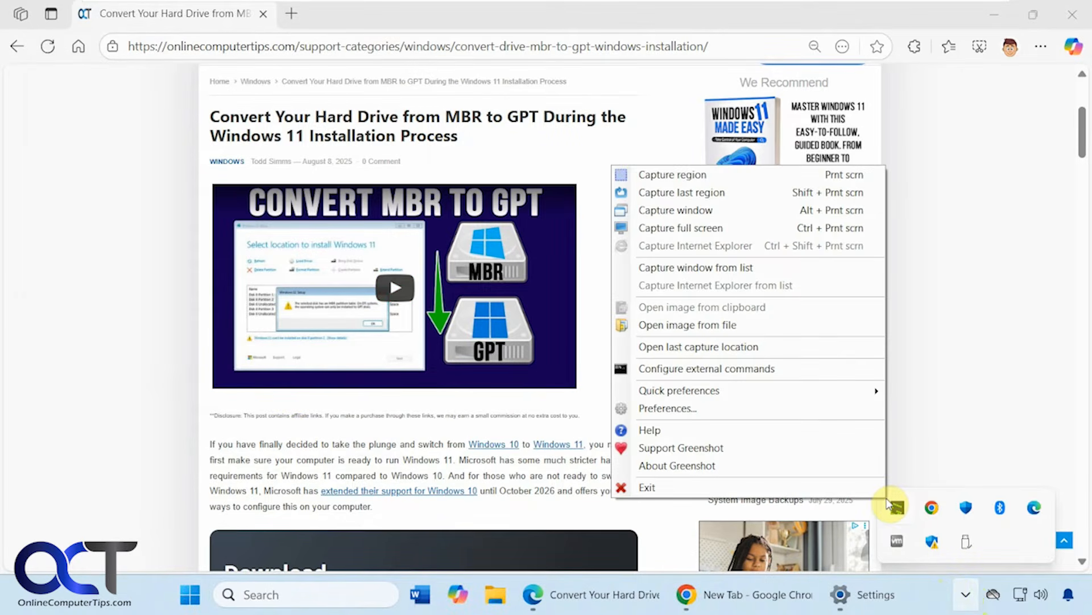
pyautogui.click(690, 214)
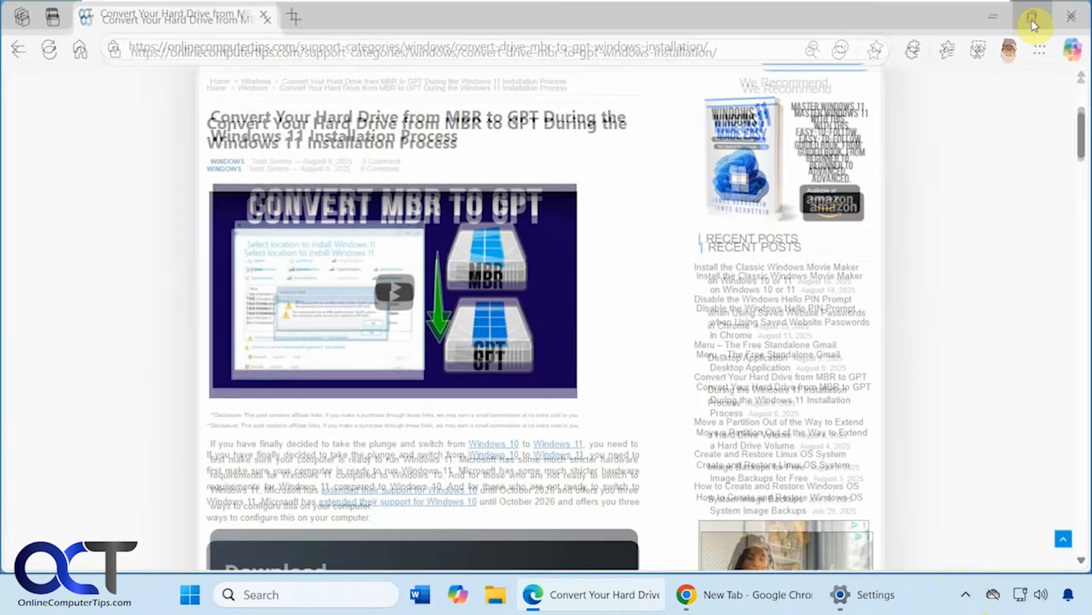
# Shrink the Edge window so part of the desktop shows, capture the whole window with Greenshot, and export it to Microsoft Word
pyautogui.moveTo(1084, 265); pyautogui.dragTo(896, 277)
pyautogui.click(966, 595)
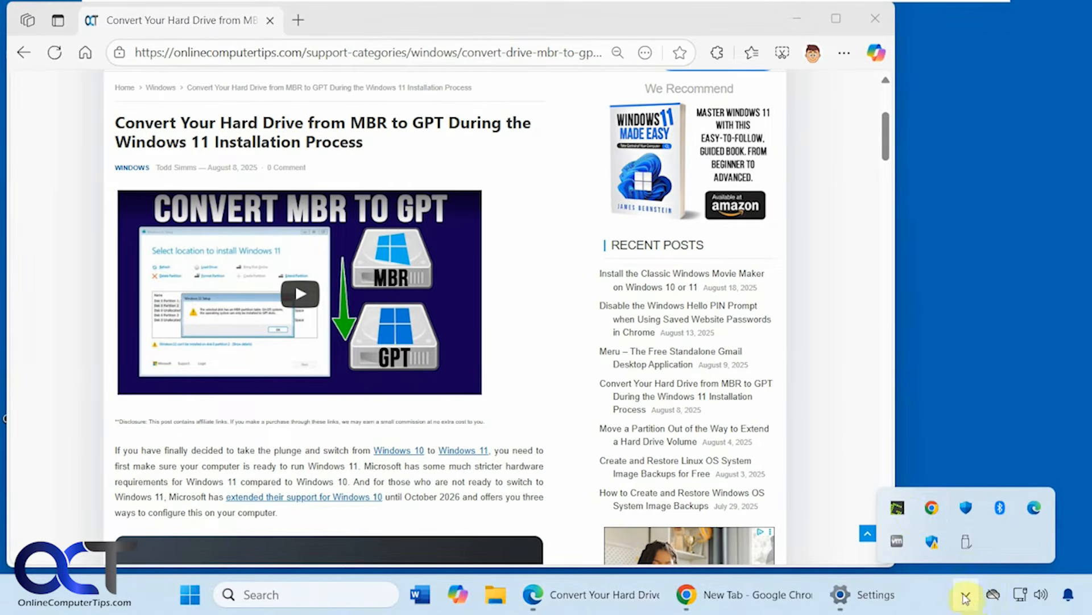
pyautogui.rightClick(900, 508)
pyautogui.click(744, 221)
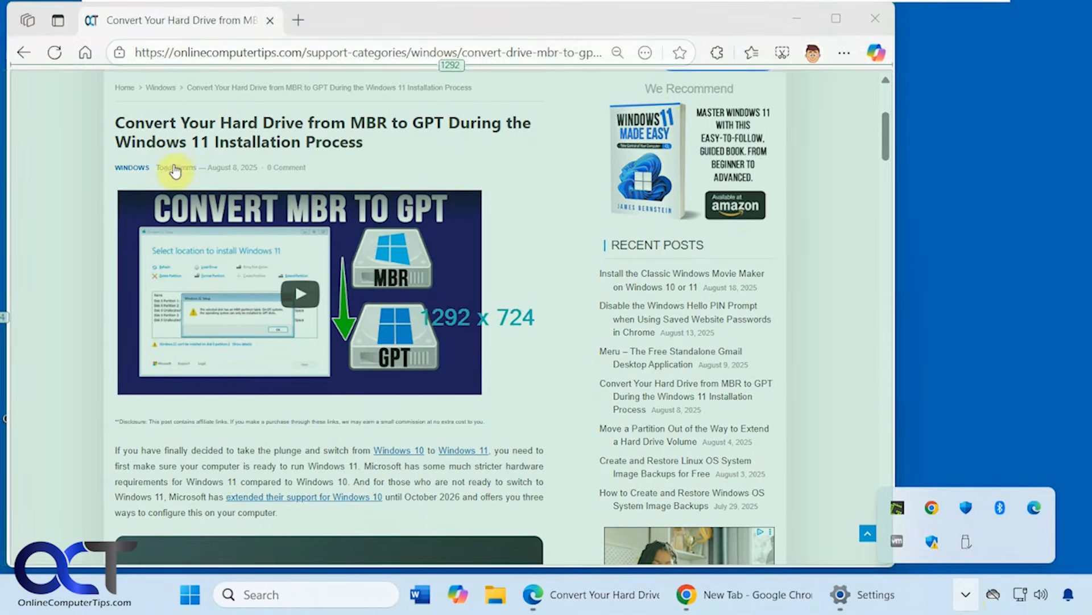
pyautogui.click(273, 22)
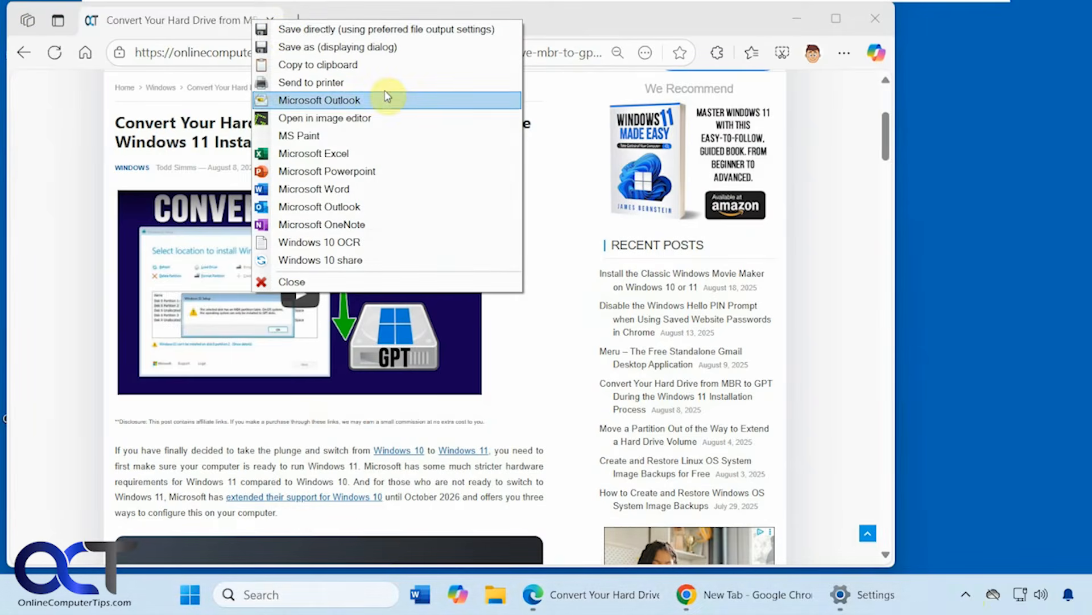
pyautogui.click(326, 185)
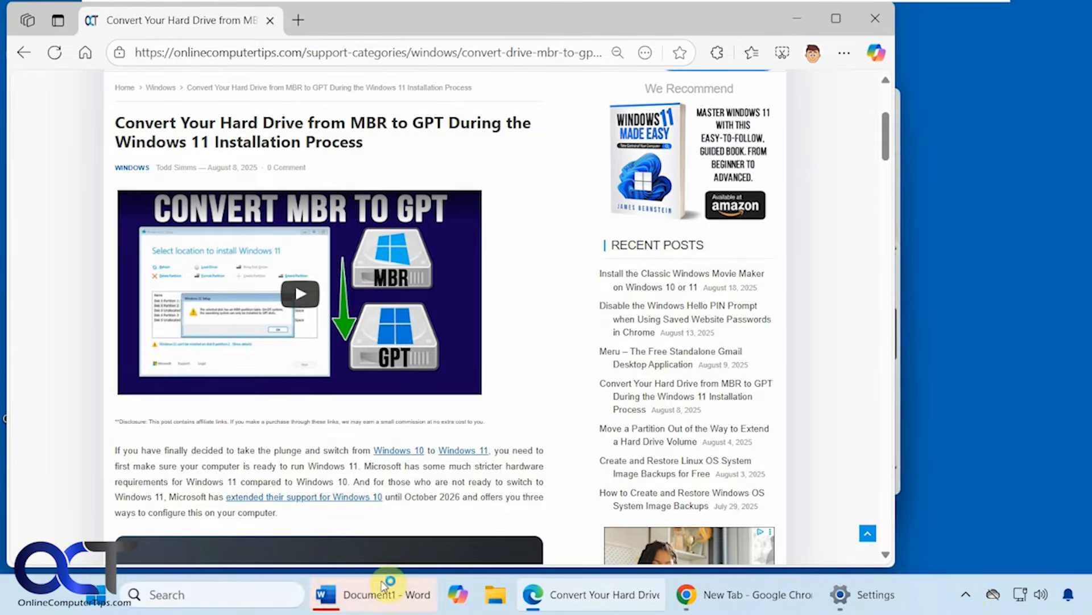
# Switch to Word, look over the captured Edge window from top to bottom, and close the document without saving
pyautogui.click(385, 592)
pyautogui.scroll(-2, 604, 341)
pyautogui.scroll(8, 609, 346)
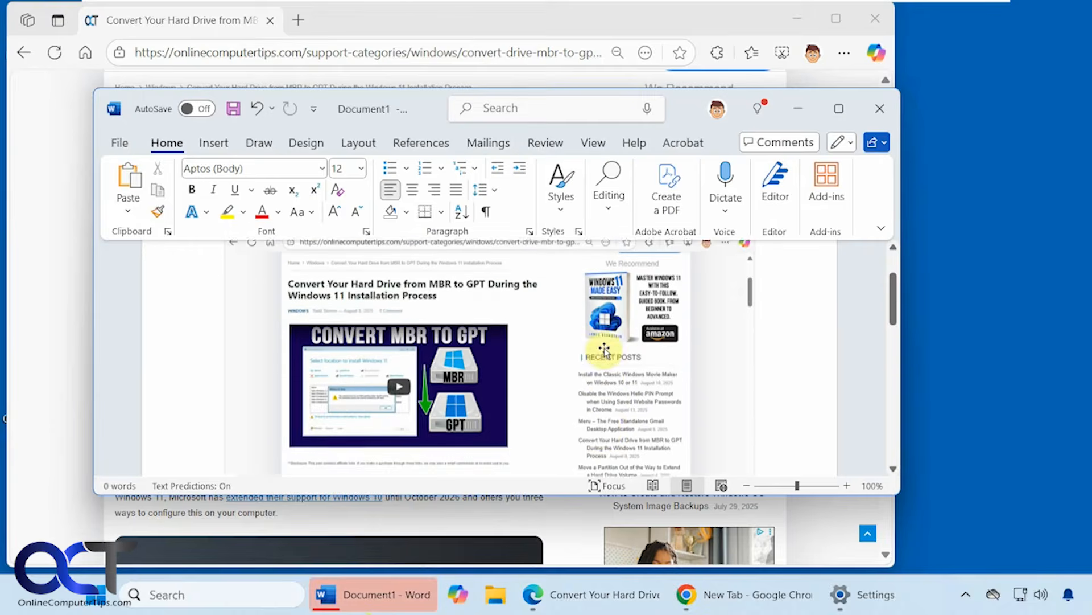
pyautogui.click(879, 108)
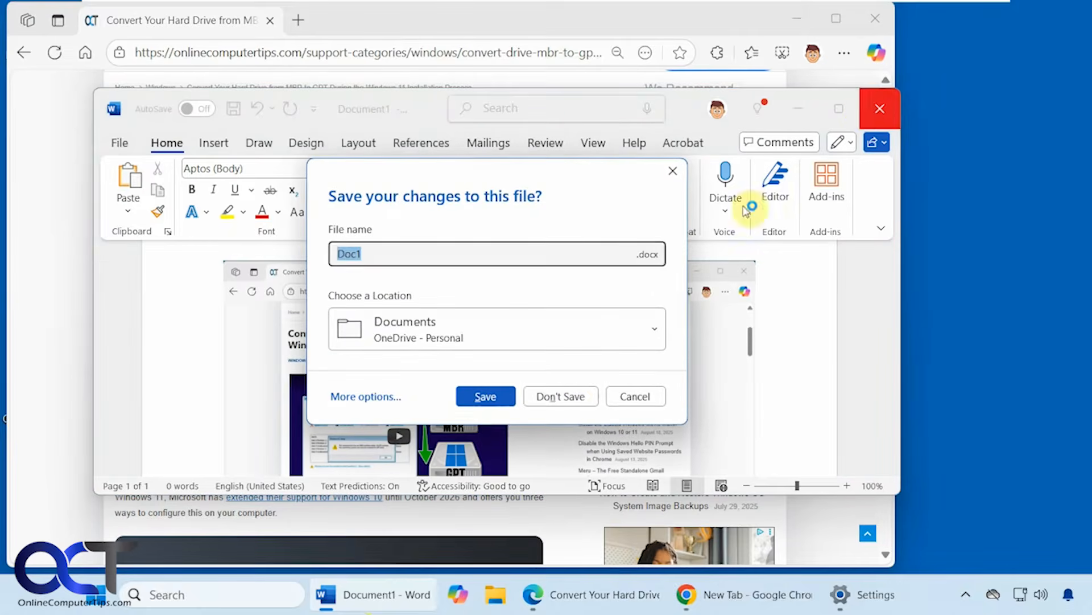
pyautogui.click(575, 405)
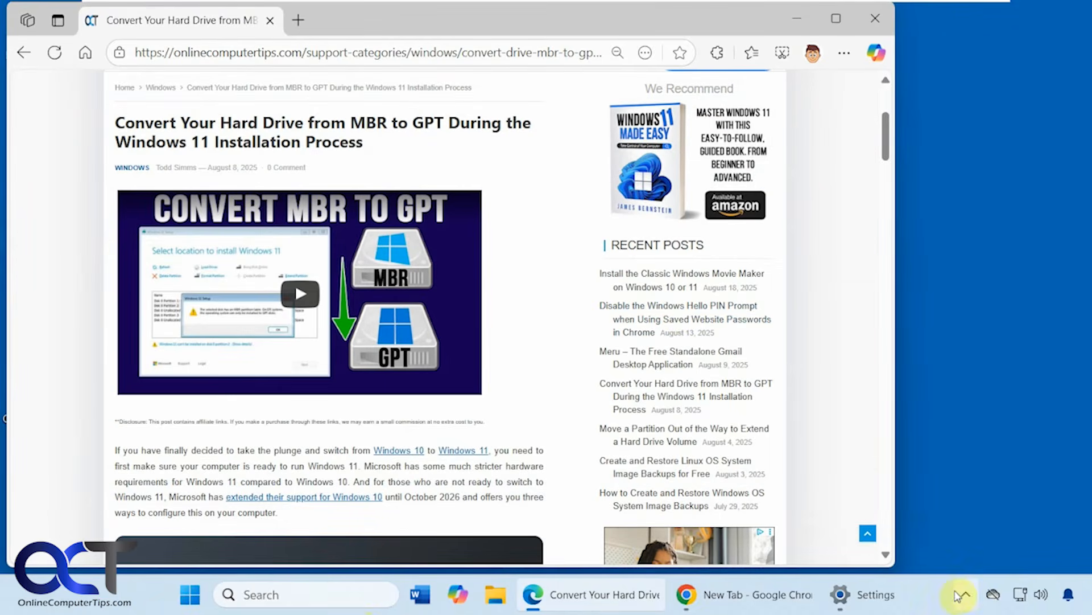
# Capture the Edge article window by choosing it from Greenshot's list of open windows and export it to Microsoft Word
pyautogui.click(967, 594)
pyautogui.rightClick(909, 515)
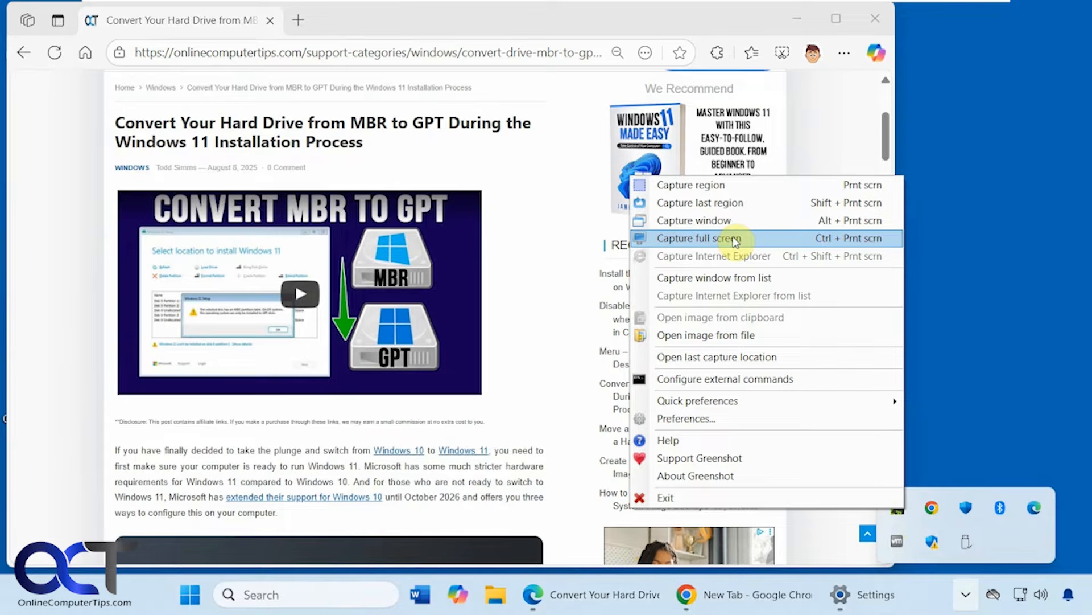
pyautogui.moveTo(738, 281)
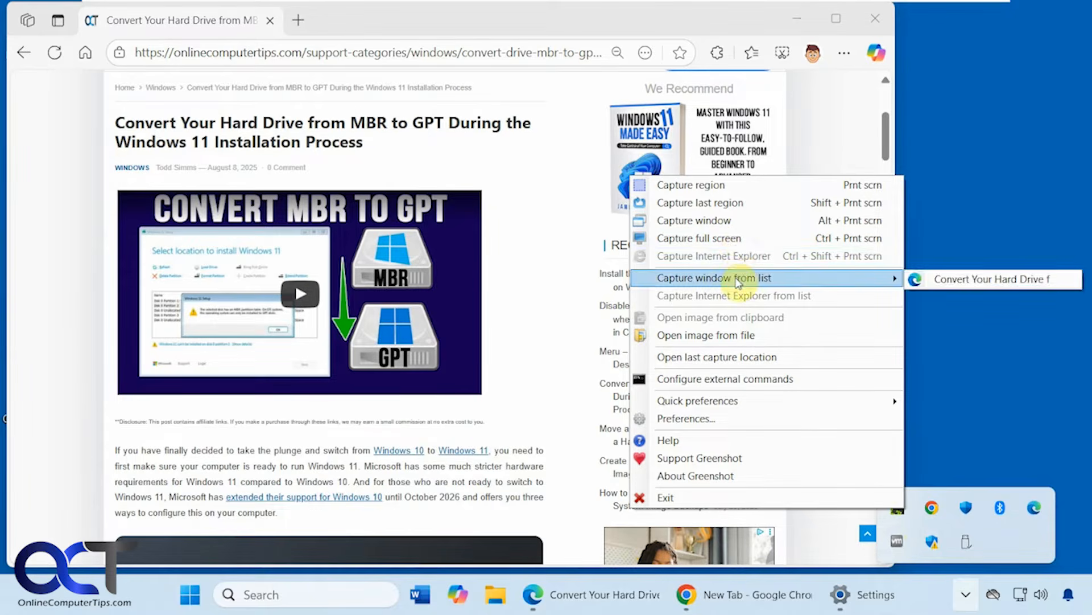
pyautogui.click(974, 282)
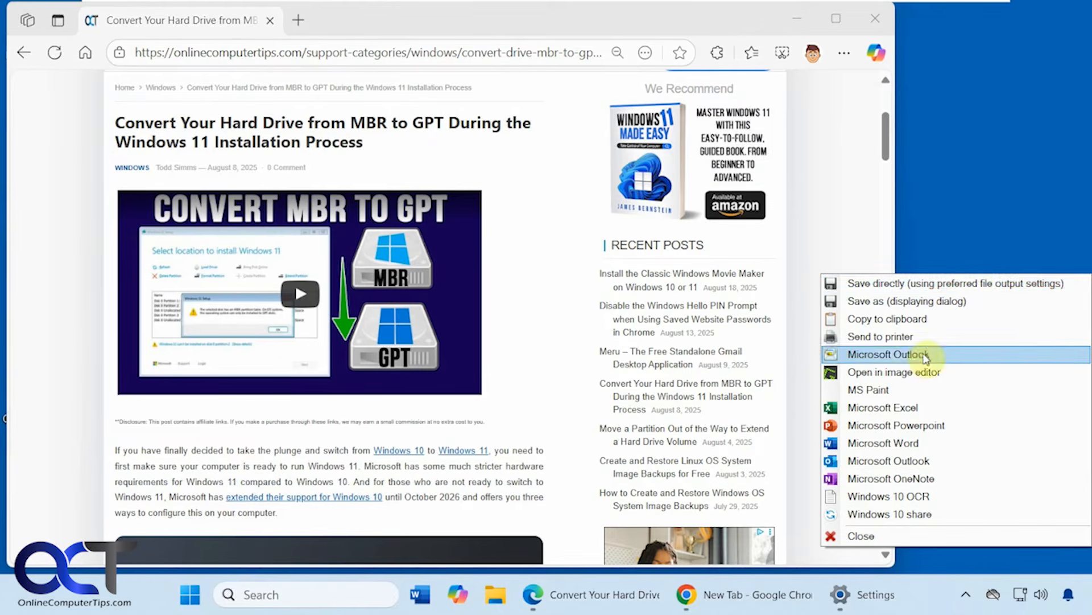
pyautogui.click(905, 444)
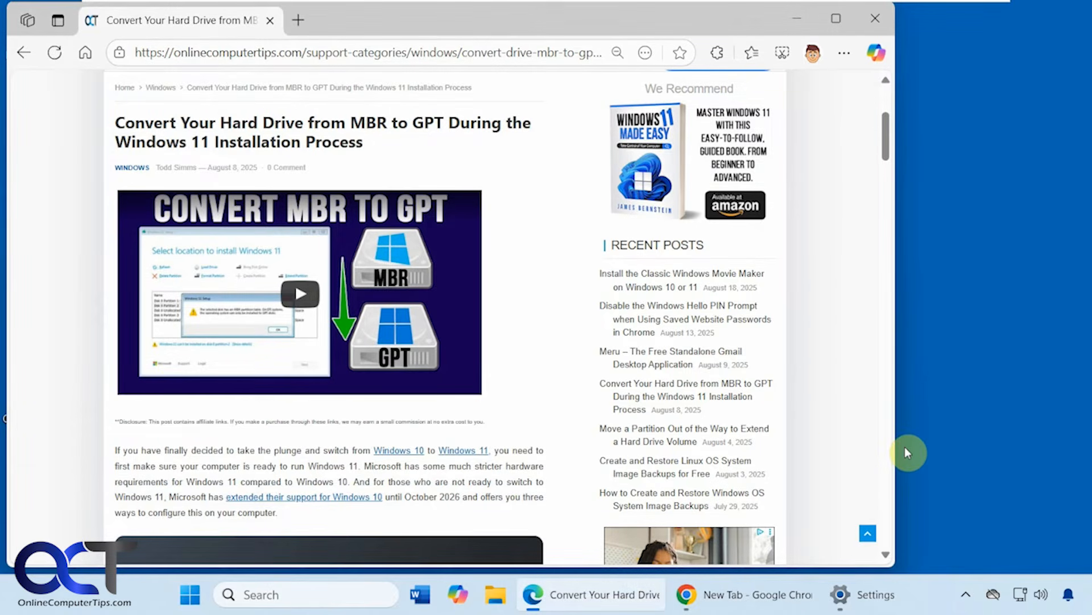
# Check the Edge window capture taken from the list in Word and close the document without saving
pyautogui.click(405, 596)
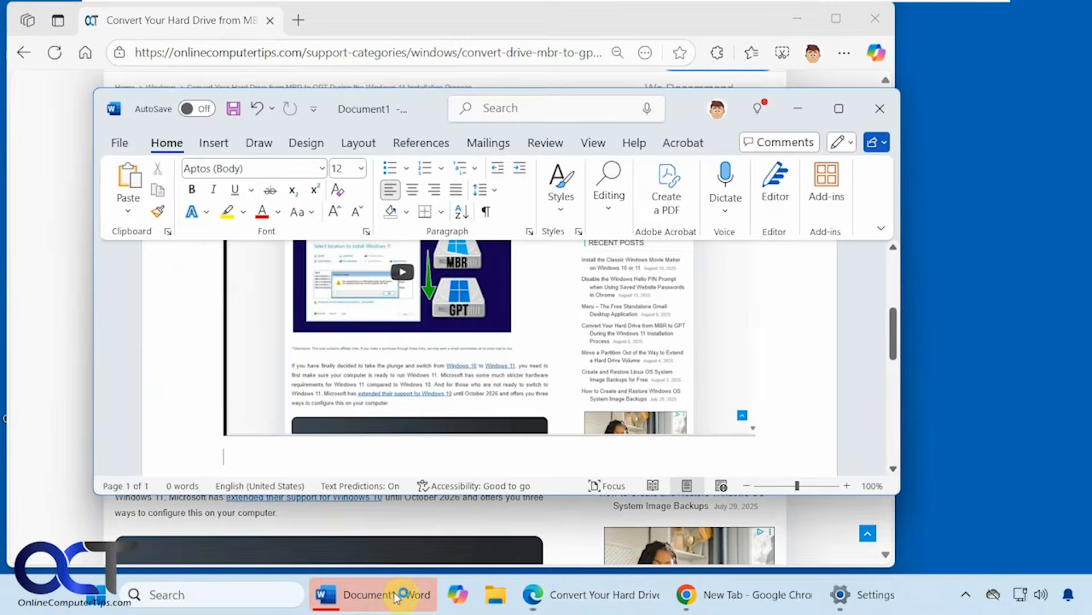
pyautogui.scroll(5, 682, 370)
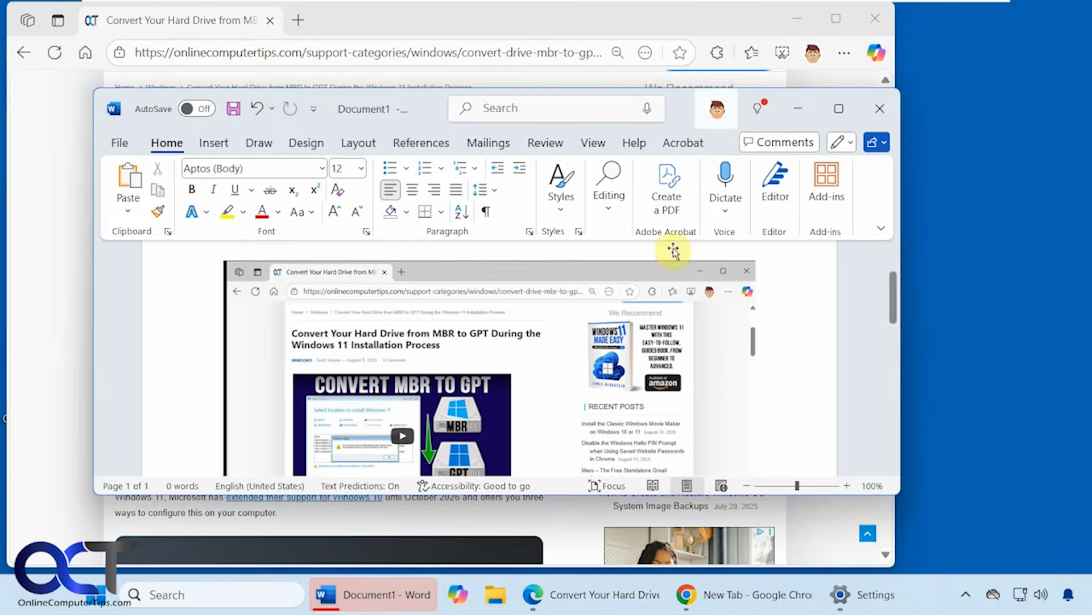
pyautogui.click(880, 109)
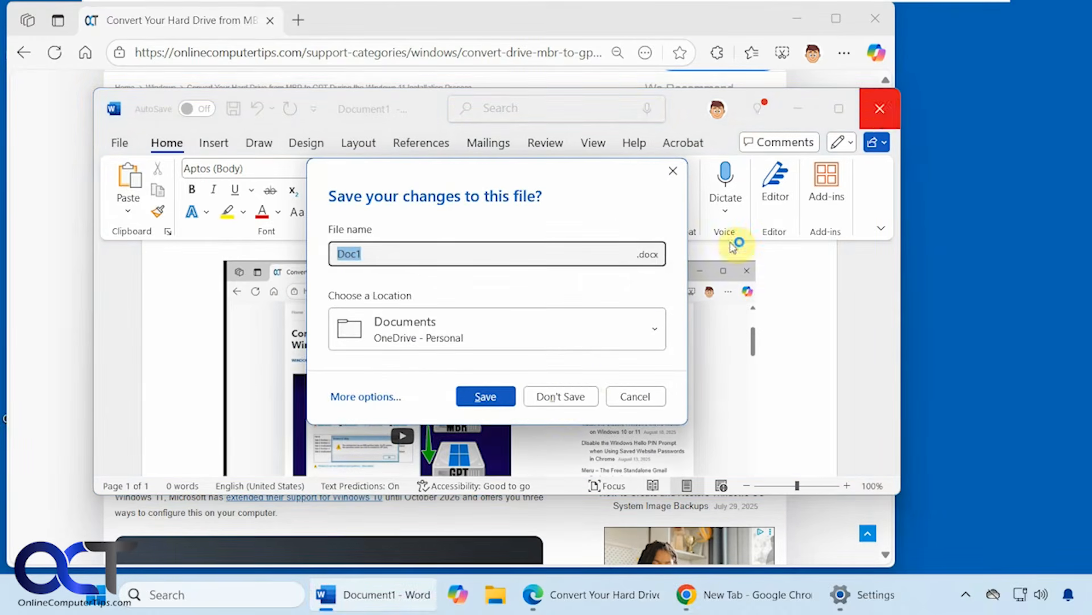
pyautogui.click(565, 397)
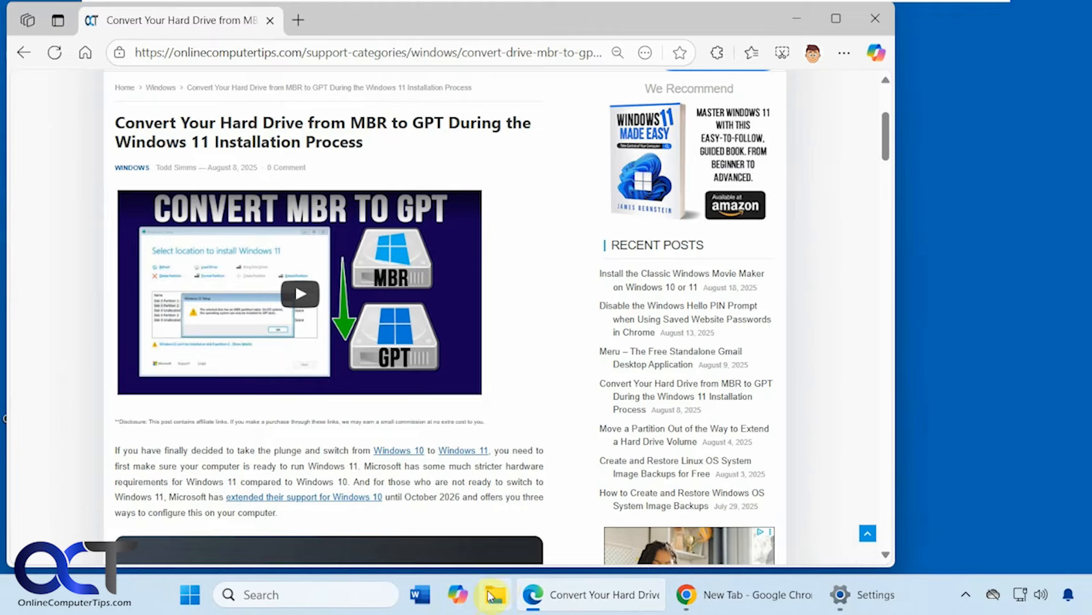
# Open File Explorer, capture its Home window from Greenshot's list of open windows, and export it to Microsoft Word
pyautogui.click(497, 592)
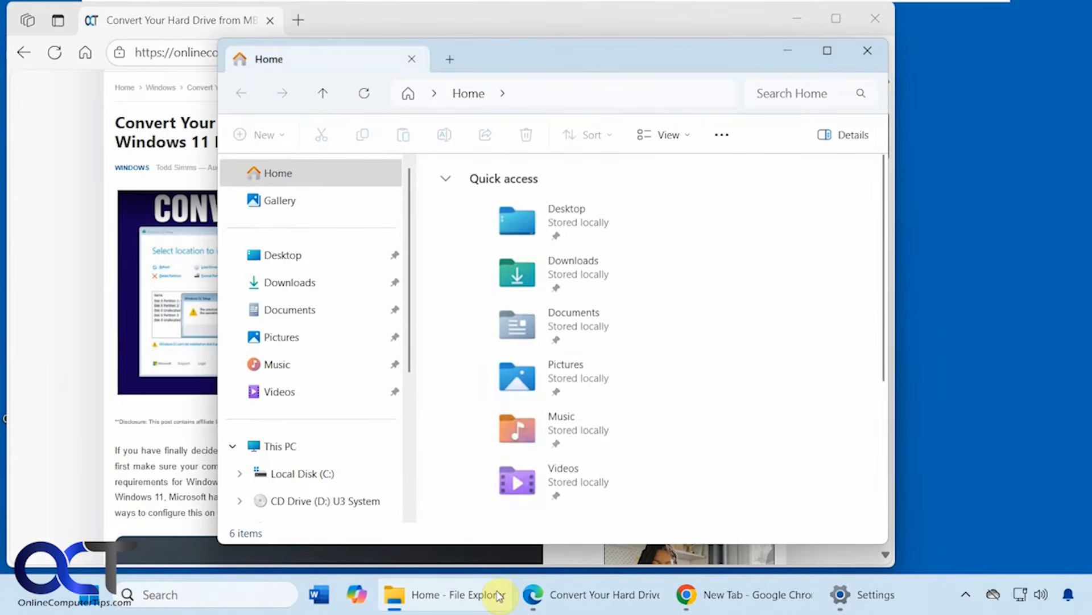
pyautogui.moveTo(920, 596)
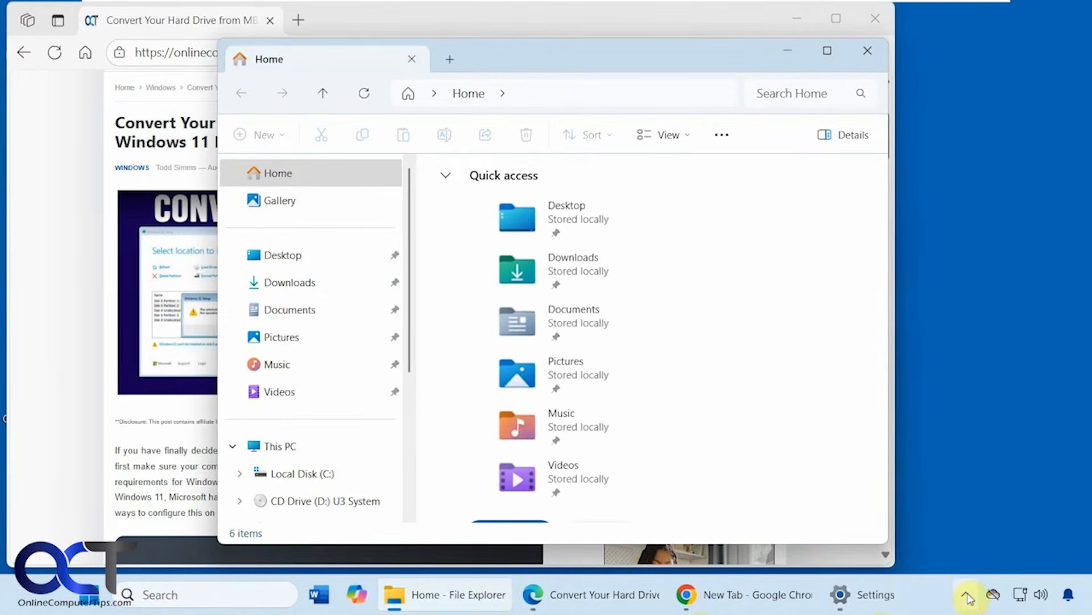
pyautogui.click(965, 594)
pyautogui.rightClick(908, 516)
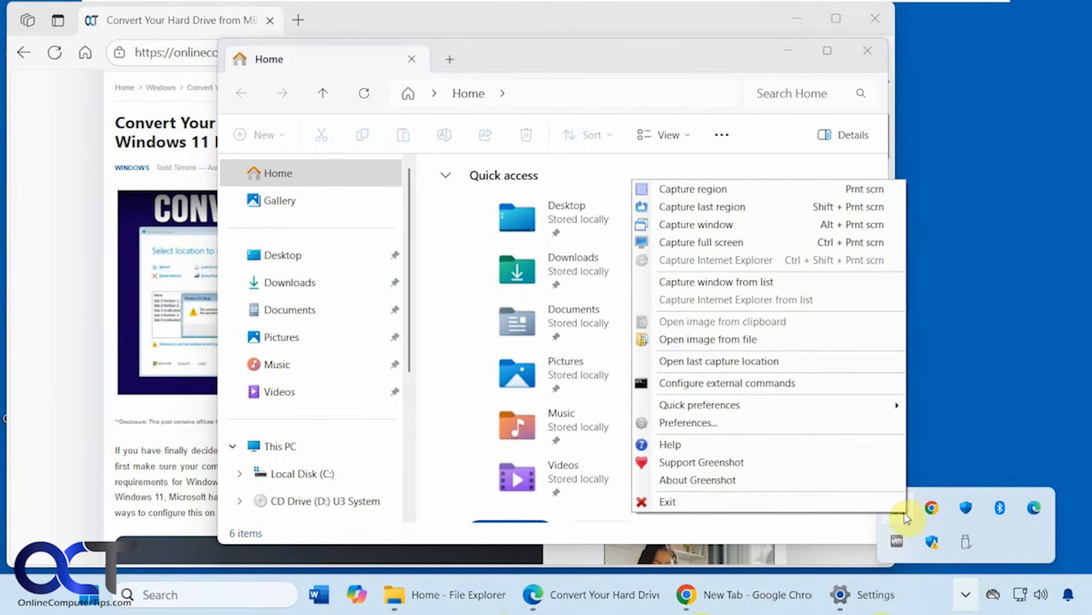
pyautogui.moveTo(773, 286)
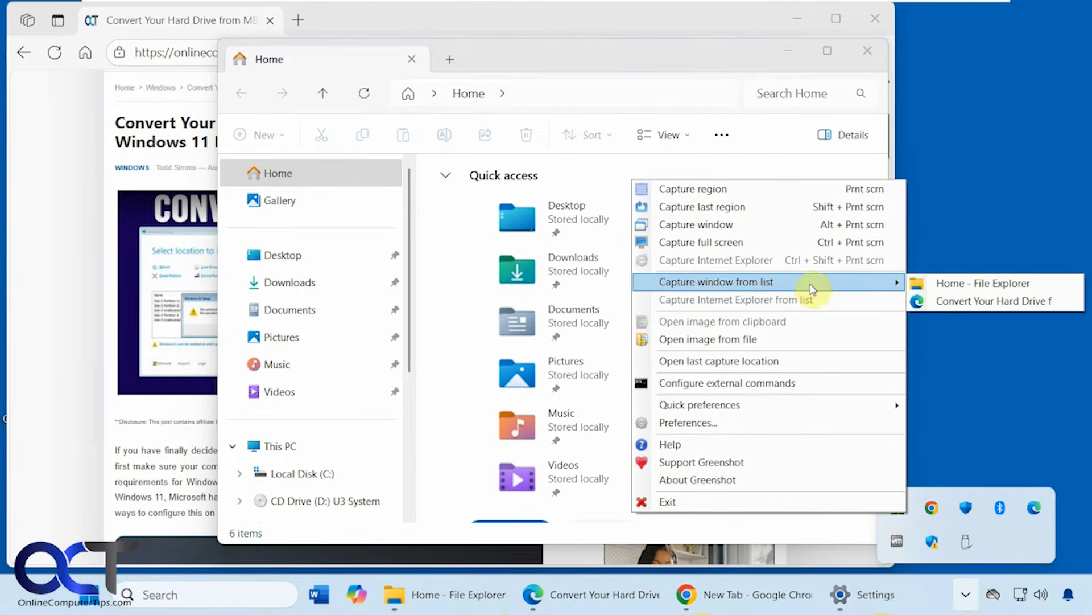
pyautogui.click(981, 283)
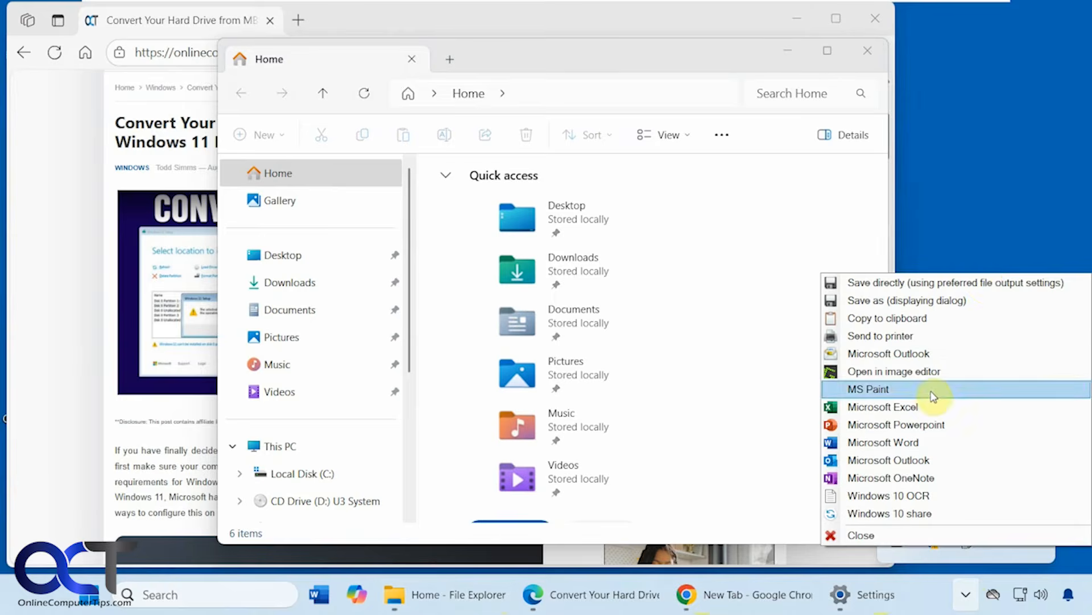
pyautogui.click(903, 447)
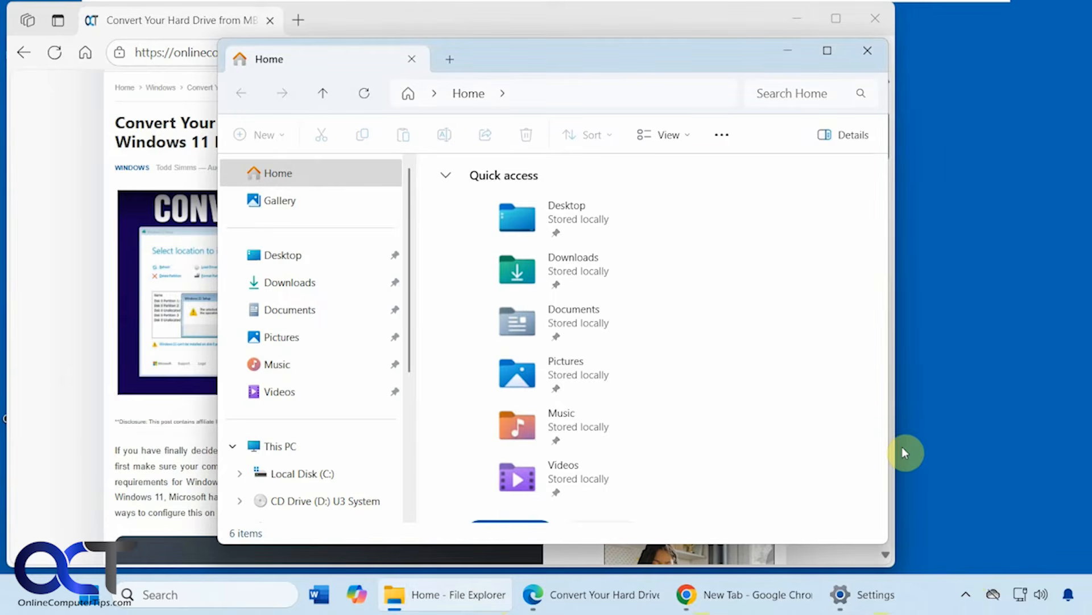
# Minimize File Explorer, look over its capture in Word, and close the document without saving
pyautogui.click(791, 50)
pyautogui.scroll(3, 643, 391)
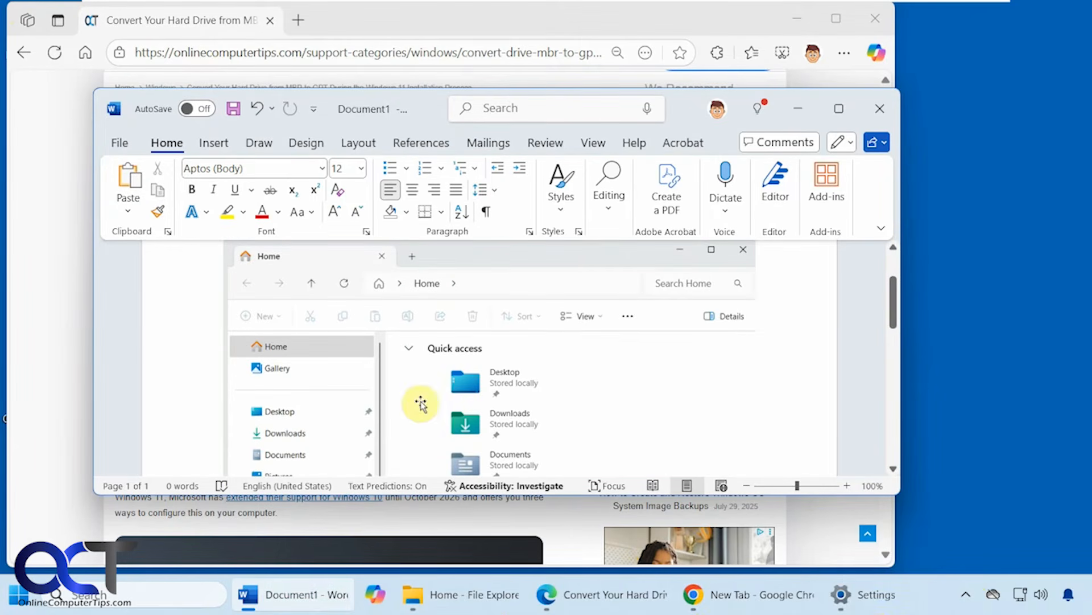
pyautogui.scroll(-7, 652, 380)
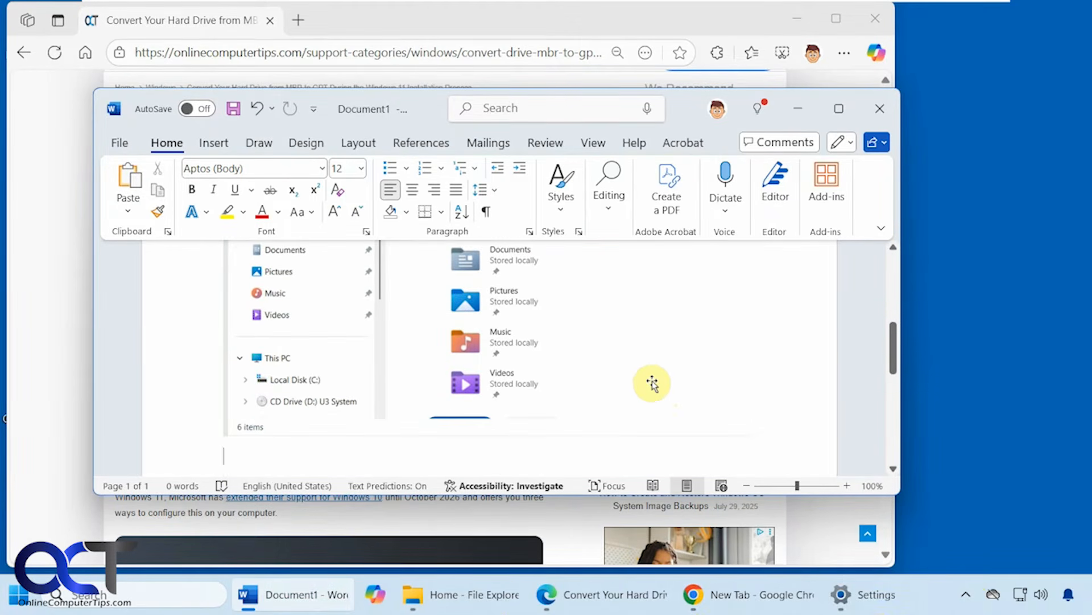
pyautogui.click(880, 108)
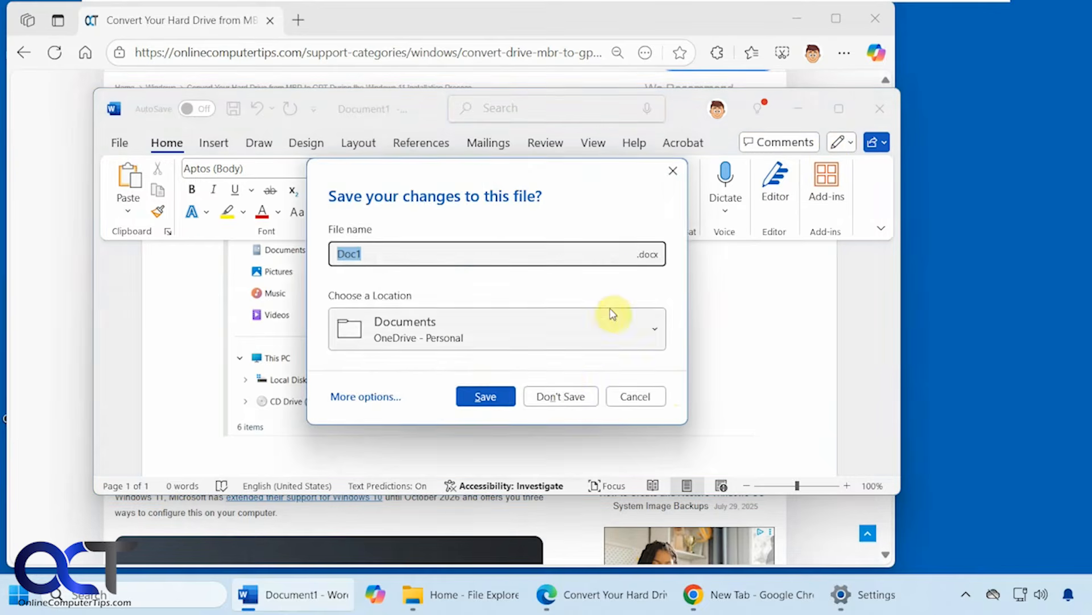
pyautogui.click(556, 396)
# View Greenshot's external command settings and close them without making changes
pyautogui.click(965, 594)
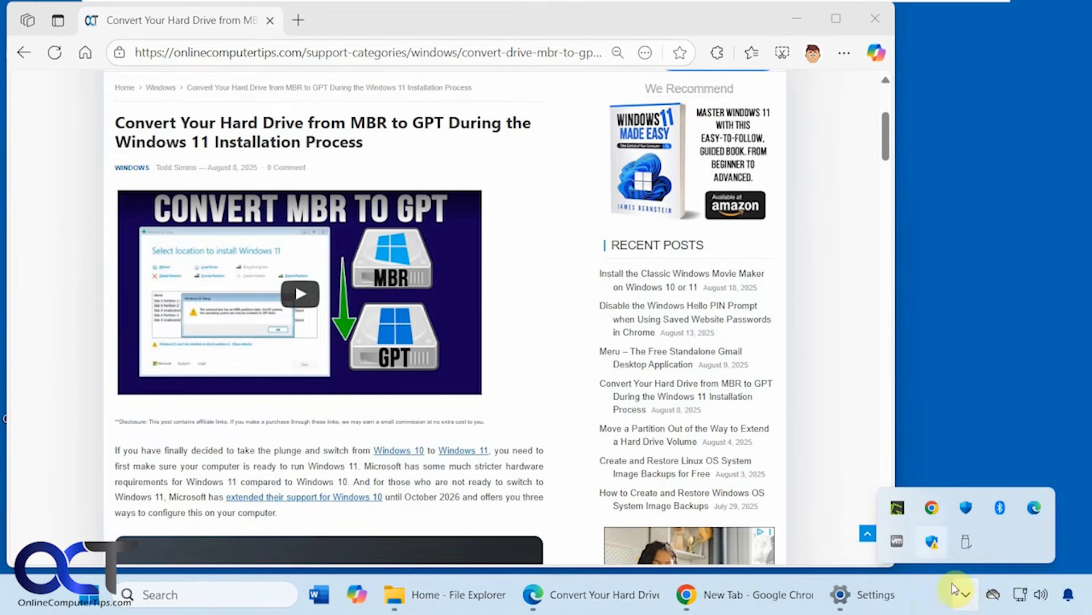
pyautogui.rightClick(897, 508)
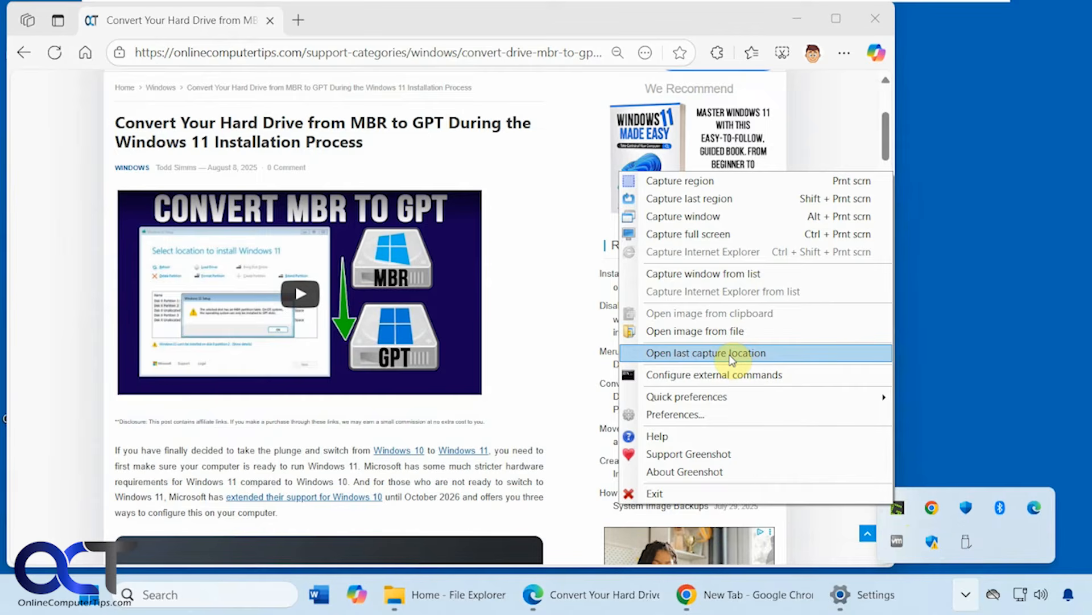
pyautogui.click(724, 376)
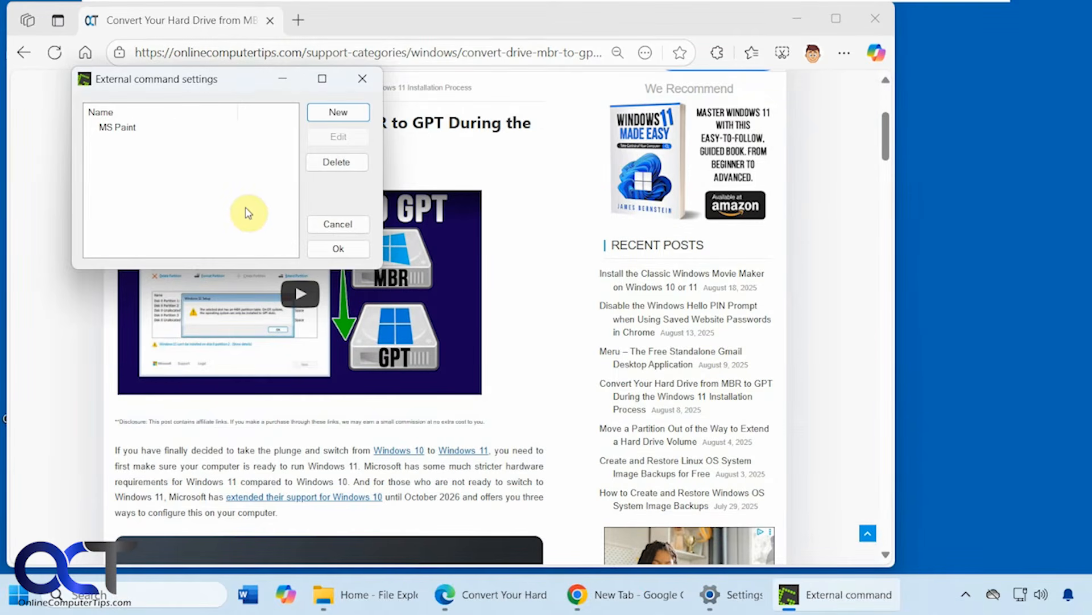
pyautogui.click(363, 81)
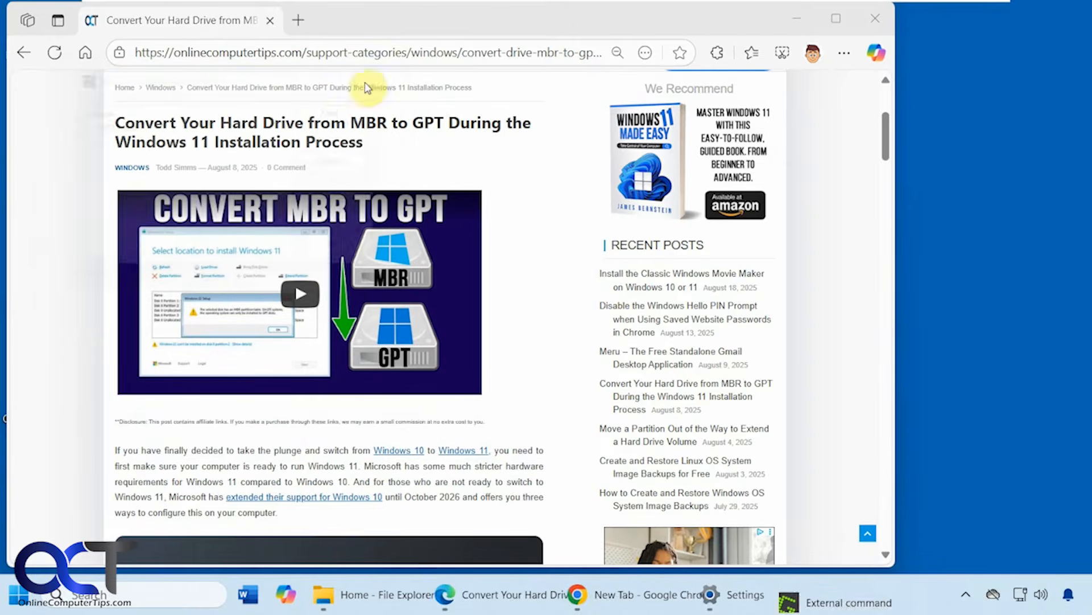
# Look through Greenshot's quick preferences for destination, window capture mode, print options and effects
pyautogui.click(966, 594)
pyautogui.rightClick(899, 514)
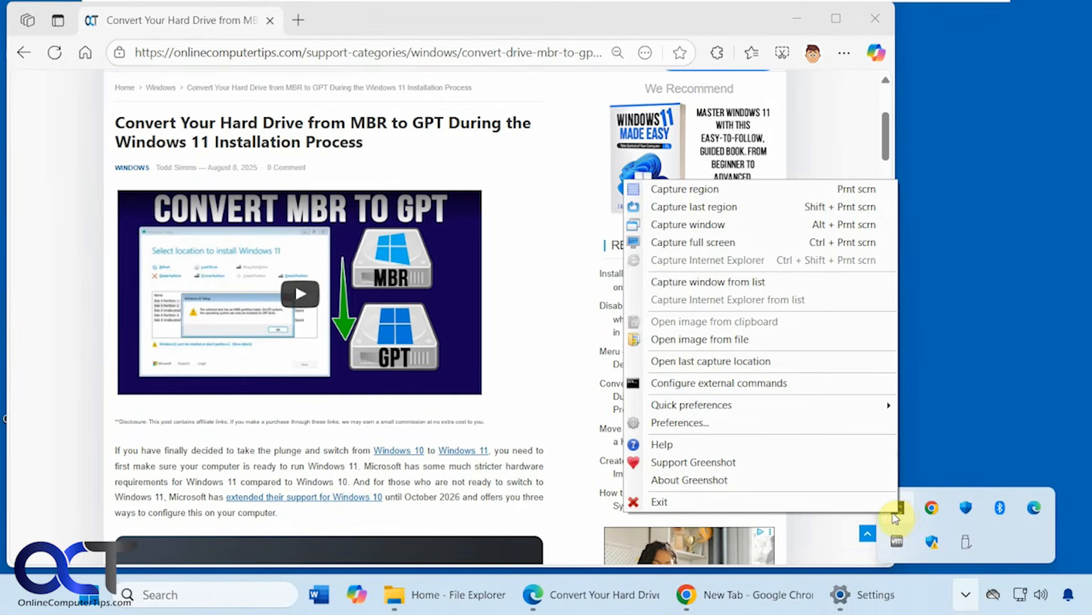
pyautogui.moveTo(721, 406)
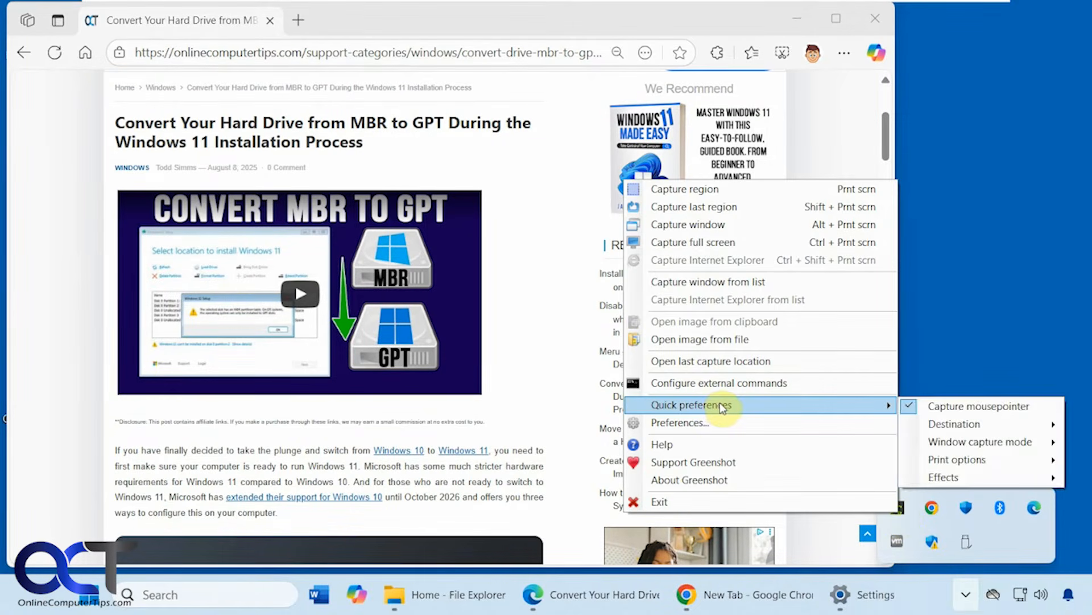
pyautogui.moveTo(983, 428)
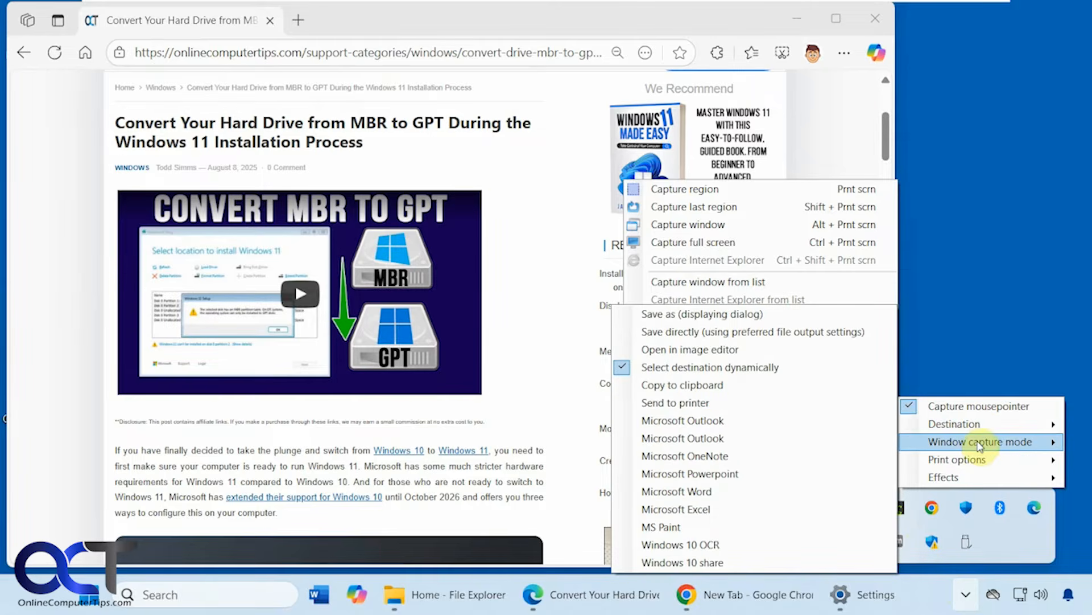
pyautogui.moveTo(981, 447)
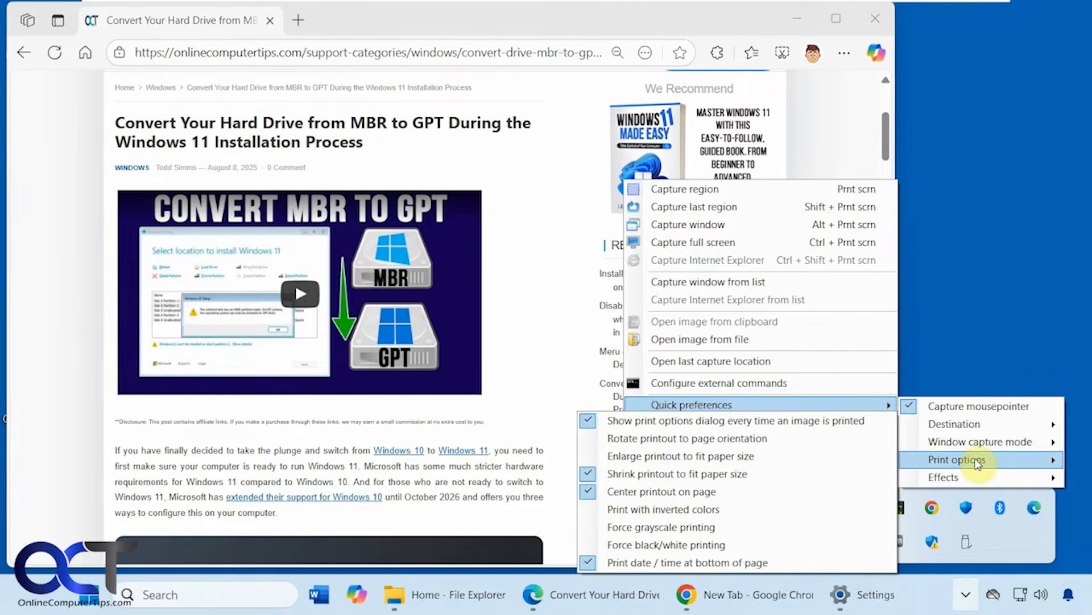
pyautogui.moveTo(976, 483)
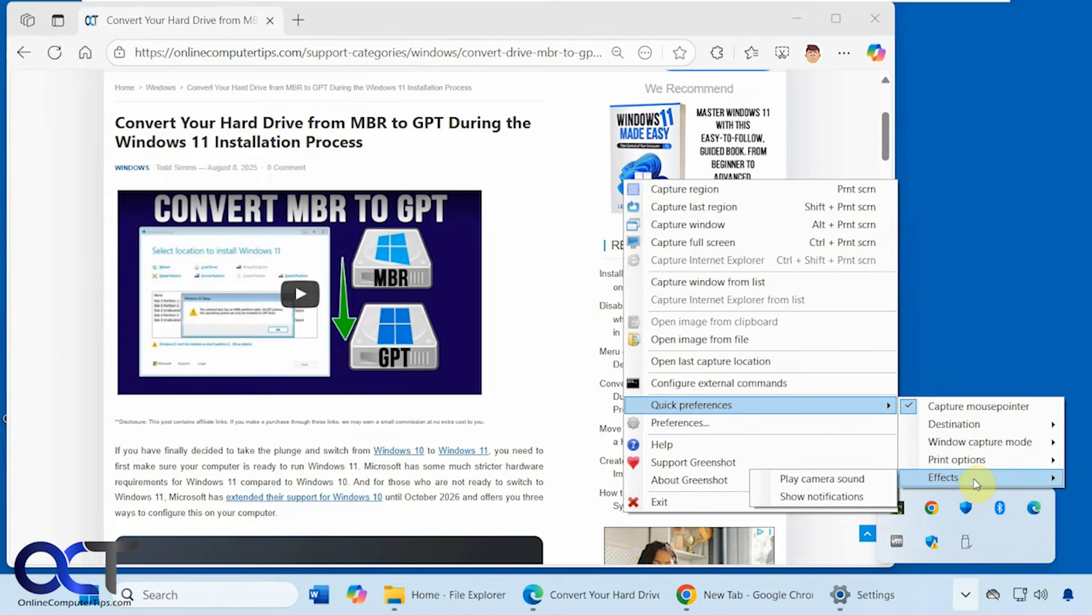
# In Greenshot's preferences, turn off dynamic destination selection, set Microsoft Word as the only capture destination, and save the settings
pyautogui.click(743, 428)
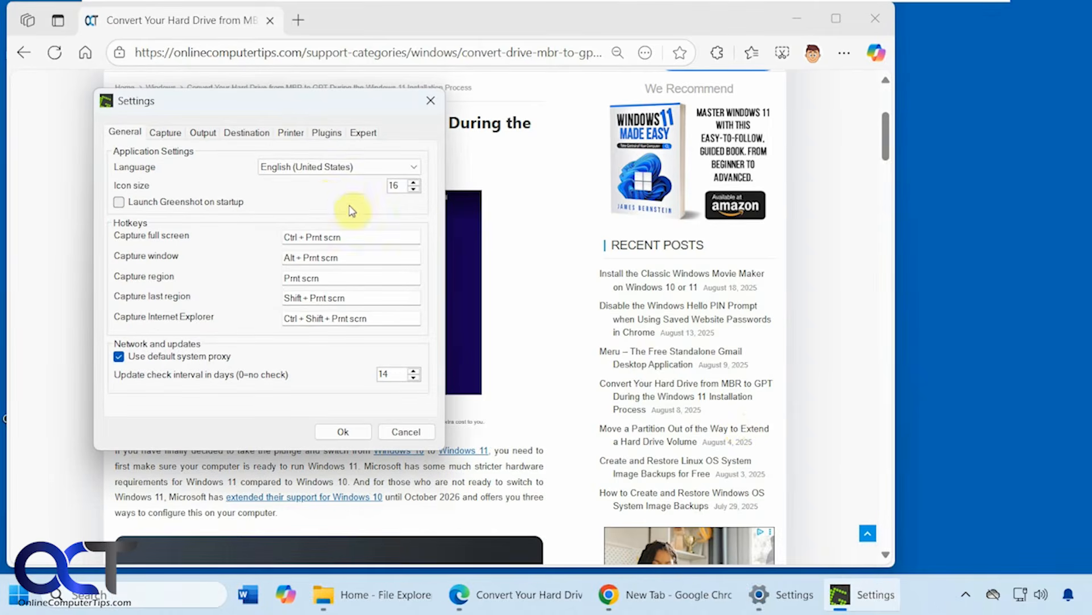
pyautogui.click(248, 140)
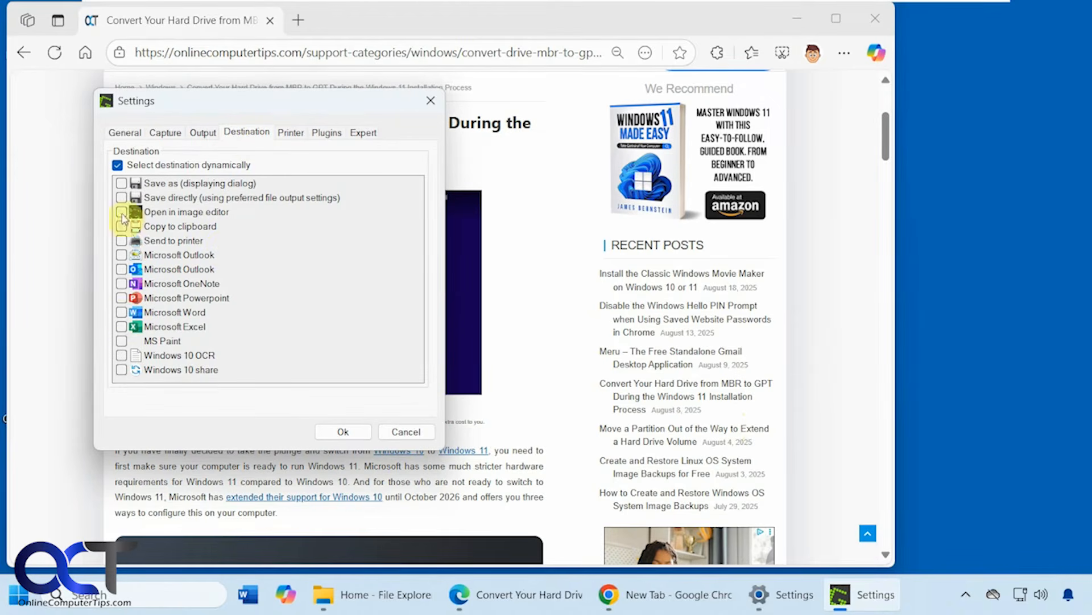
pyautogui.click(117, 166)
pyautogui.click(121, 313)
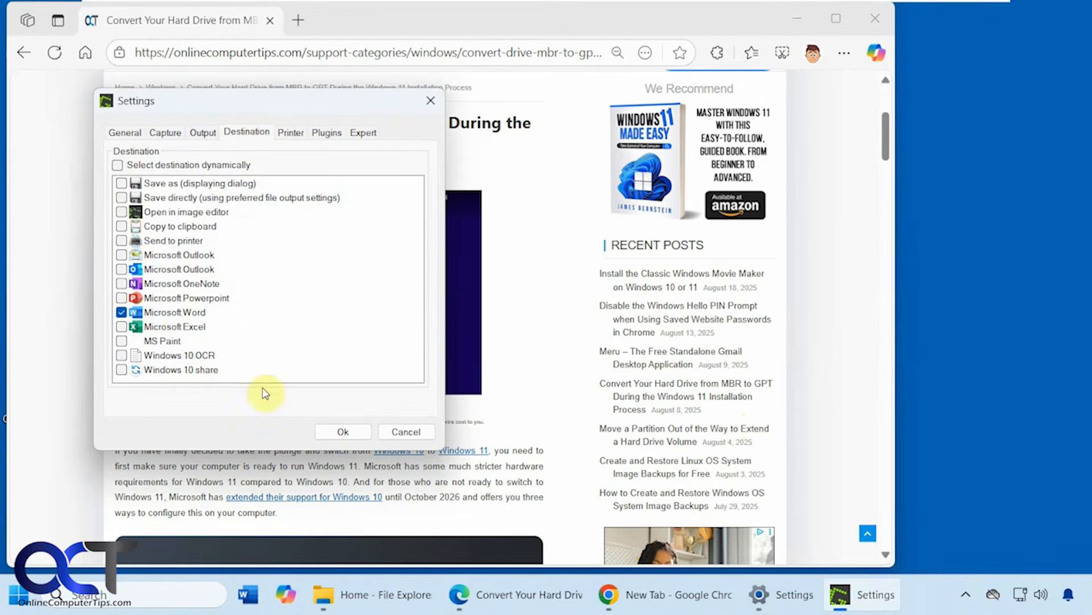
pyautogui.click(343, 431)
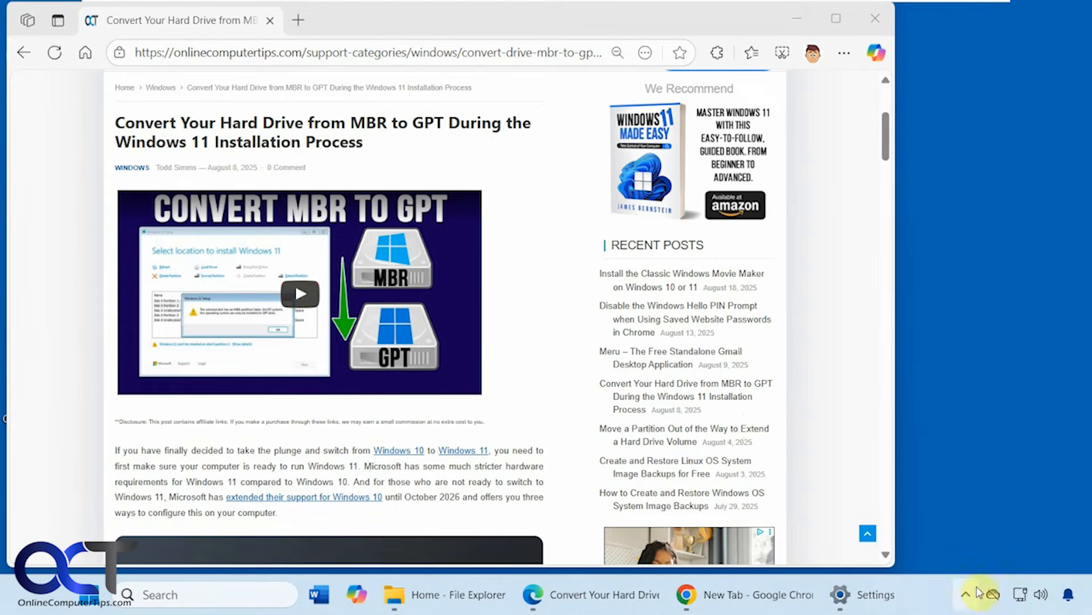
pyautogui.click(966, 594)
pyautogui.rightClick(903, 511)
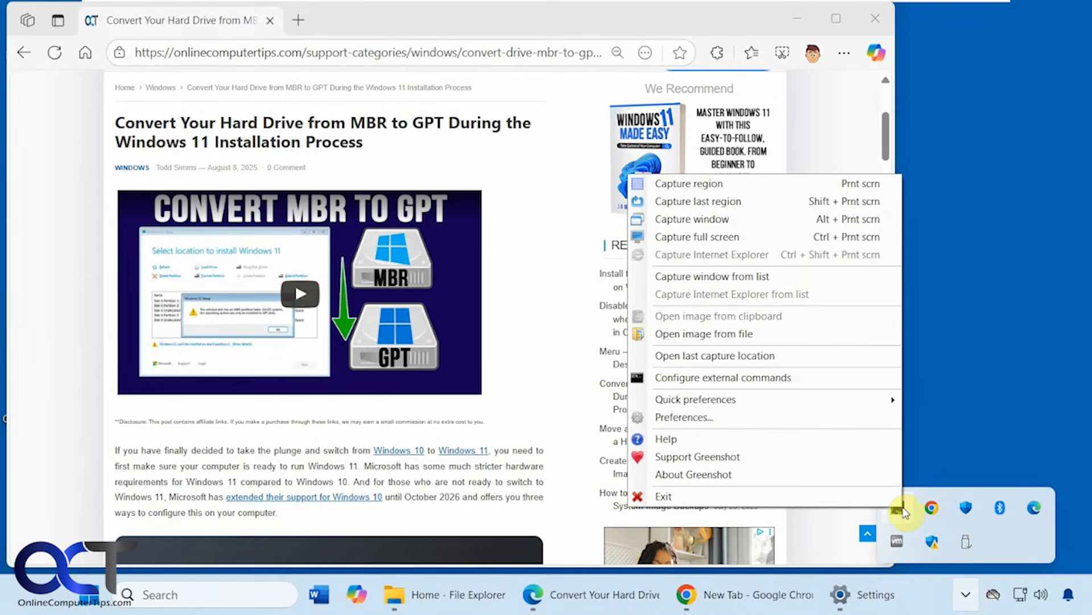
pyautogui.click(956, 430)
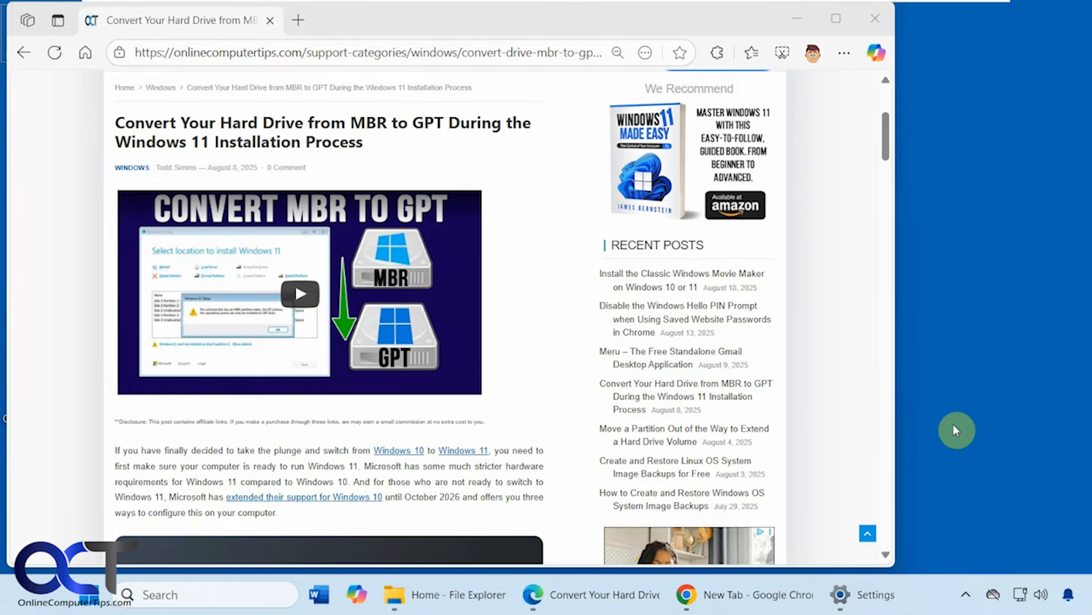
# Capture the article from its breadcrumb line to the introductory paragraph with Greenshot, and close the resulting Word document without saving
pyautogui.press('Print')
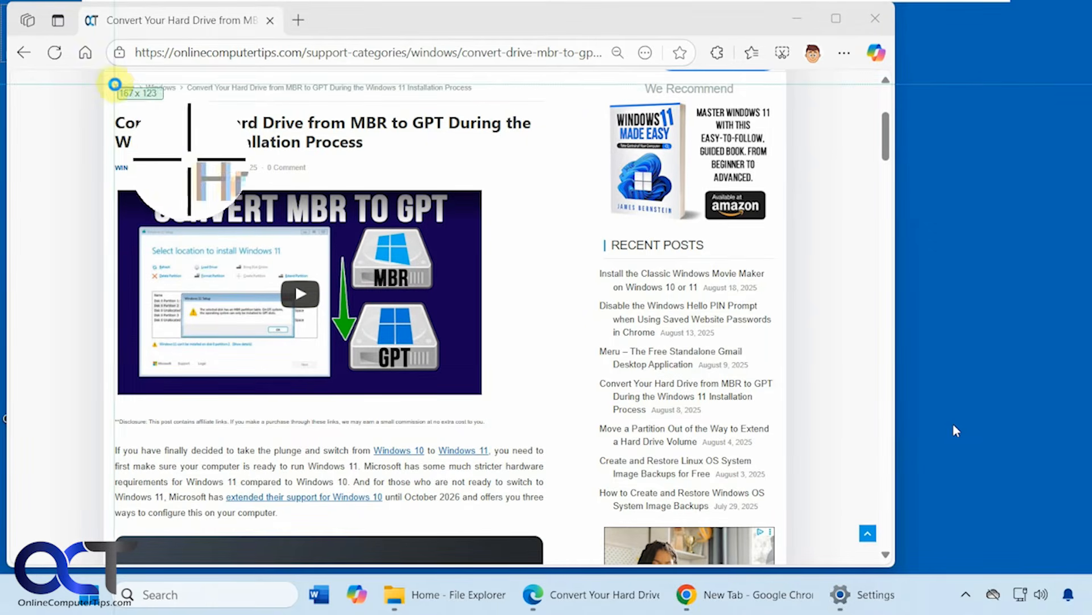
pyautogui.moveTo(107, 76); pyautogui.dragTo(557, 512)
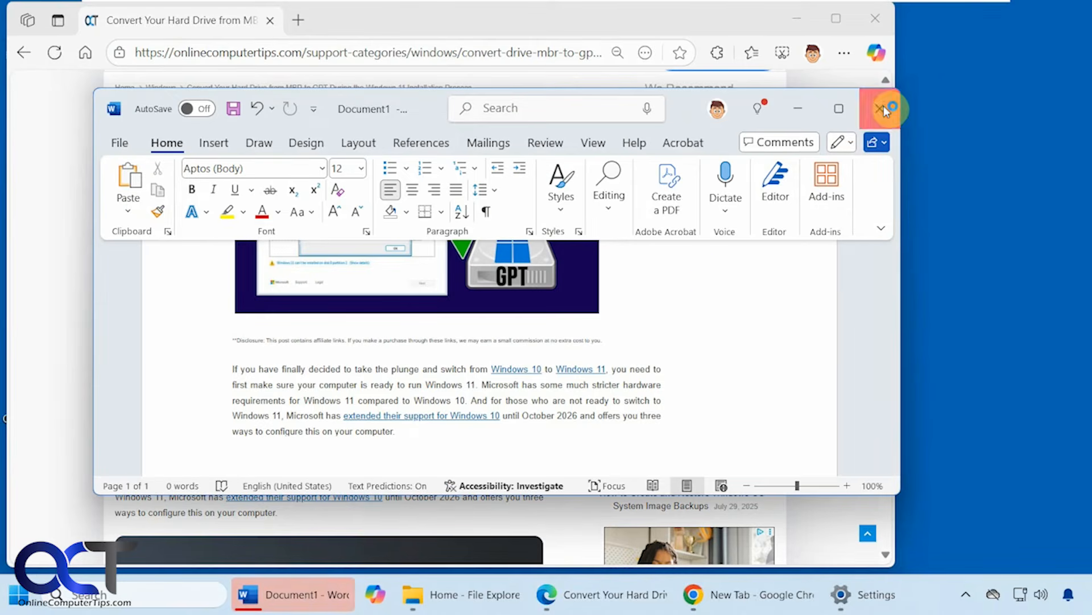
pyautogui.click(880, 108)
pyautogui.click(586, 393)
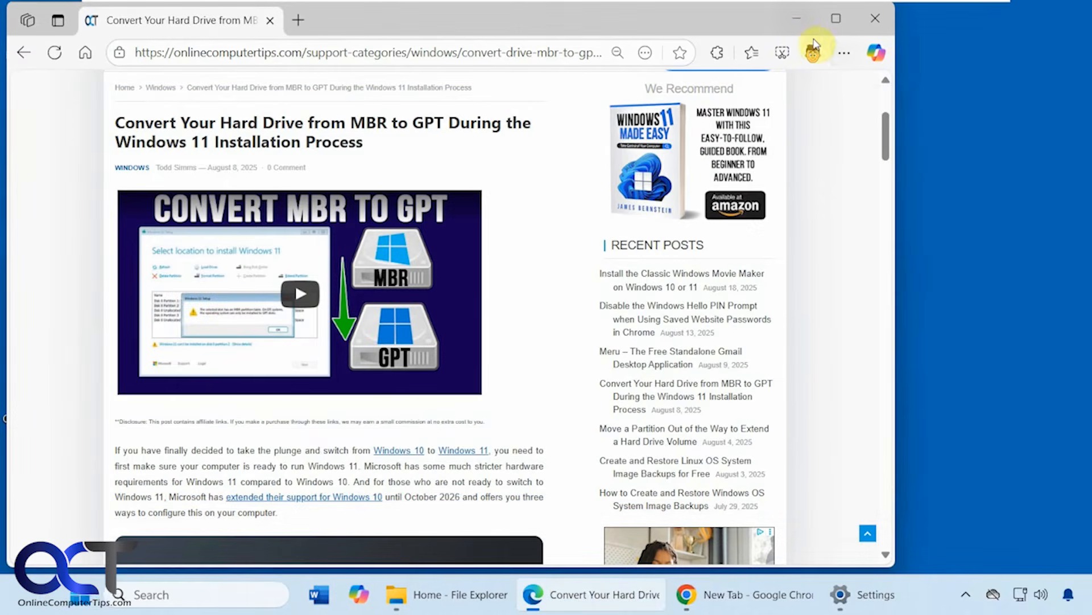
# Minimize Edge, clear Microsoft Word as the capture destination in Greenshot's preferences, and cancel the changes
pyautogui.click(797, 24)
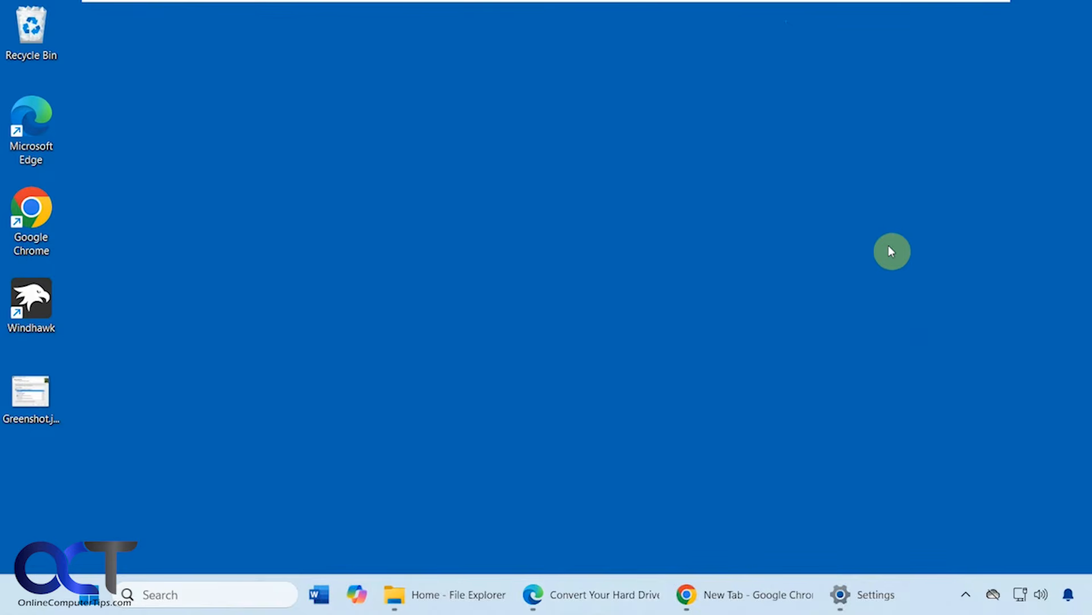
pyautogui.click(966, 594)
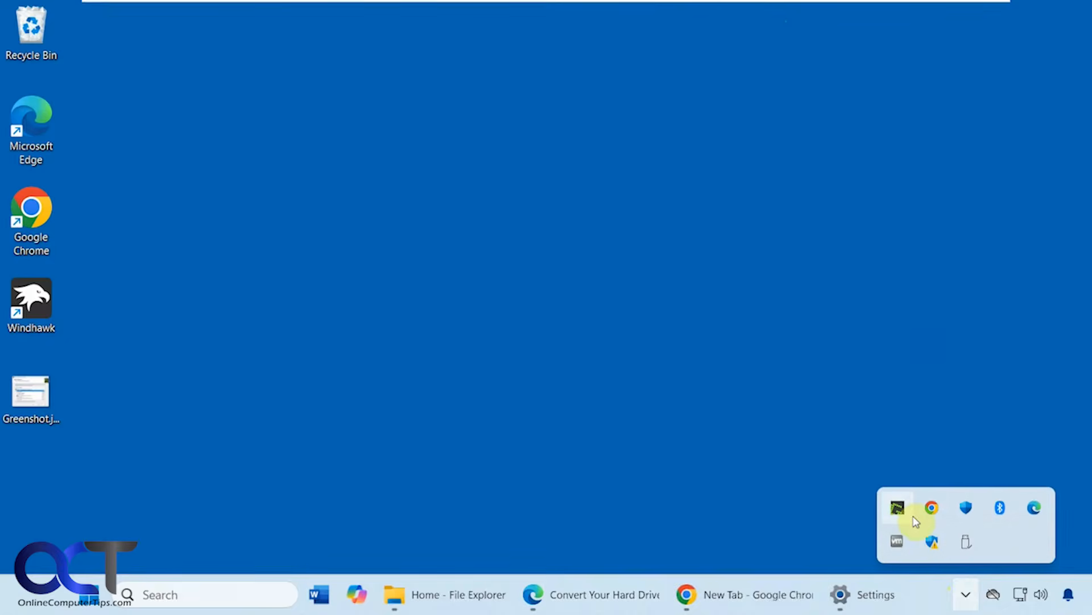
pyautogui.rightClick(906, 515)
pyautogui.click(784, 422)
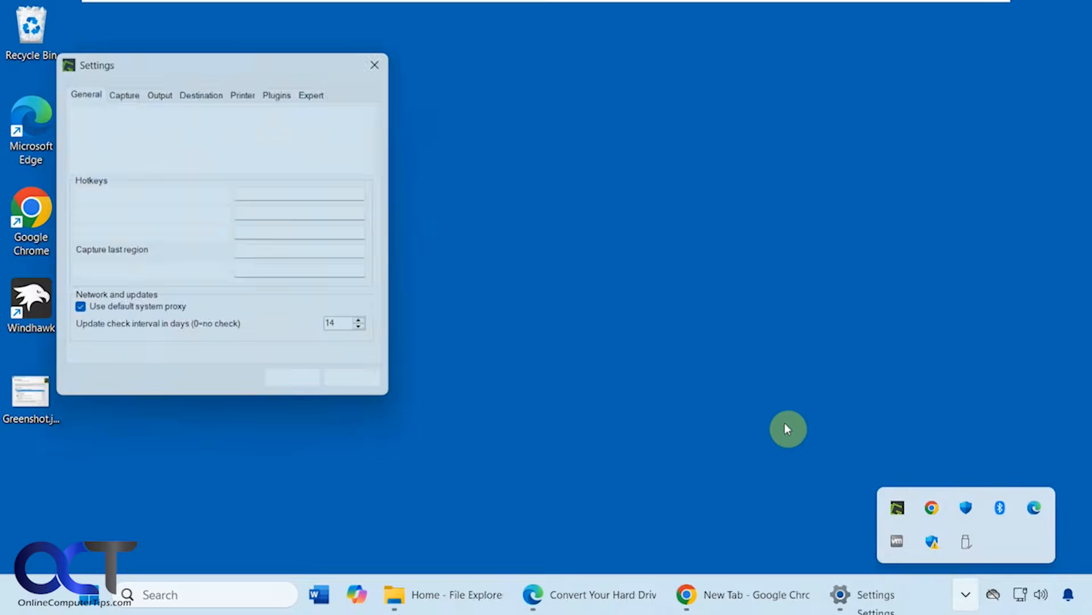
pyautogui.click(202, 88)
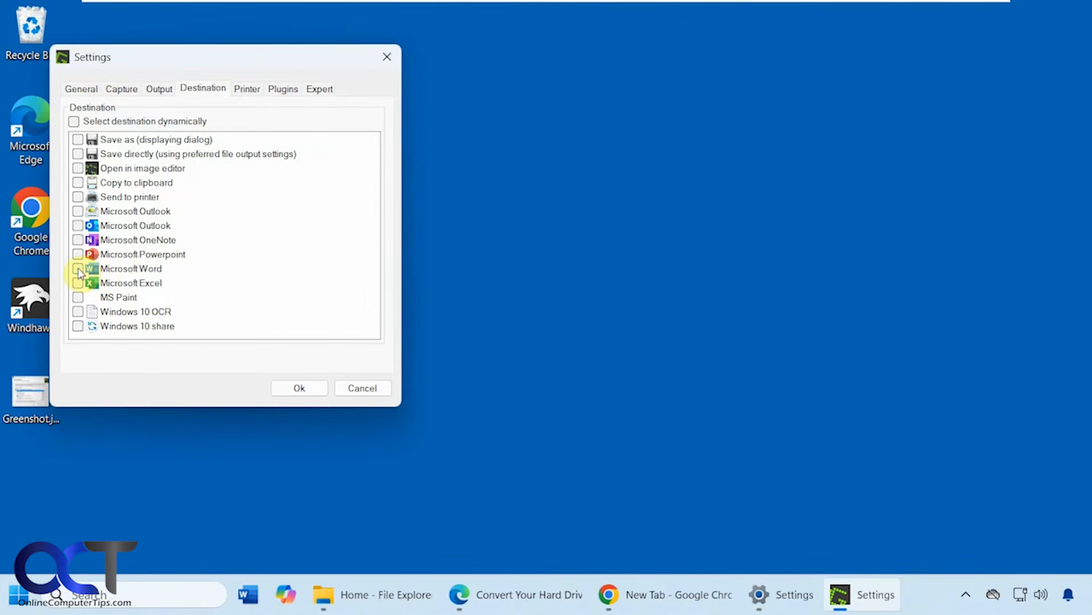
pyautogui.click(78, 269)
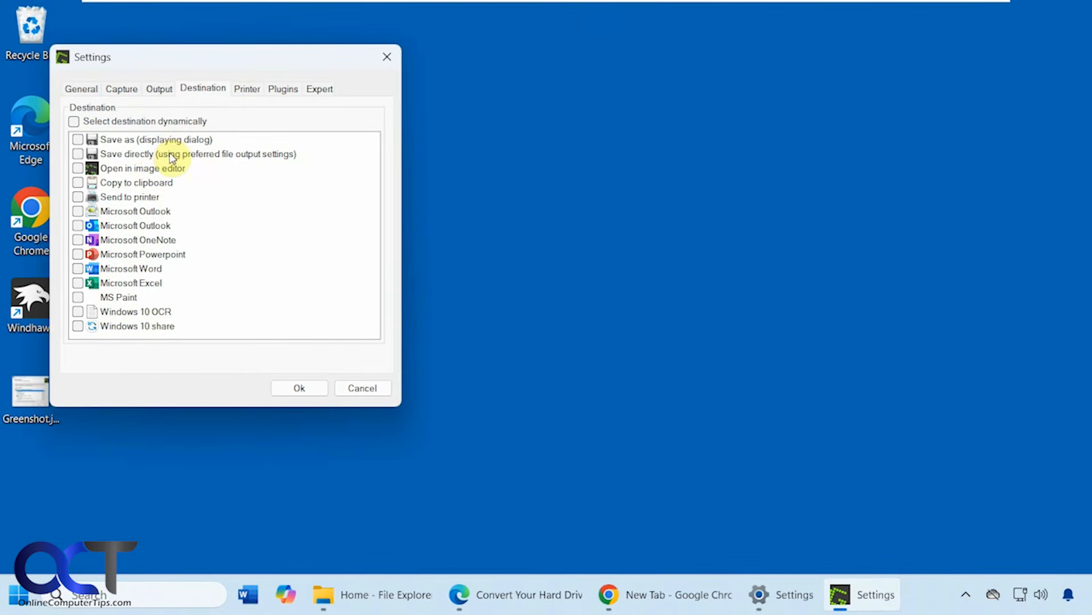
pyautogui.click(363, 389)
# Restore the Edge window and take a Greenshot region capture of the article down to its introductory paragraph
pyautogui.click(572, 594)
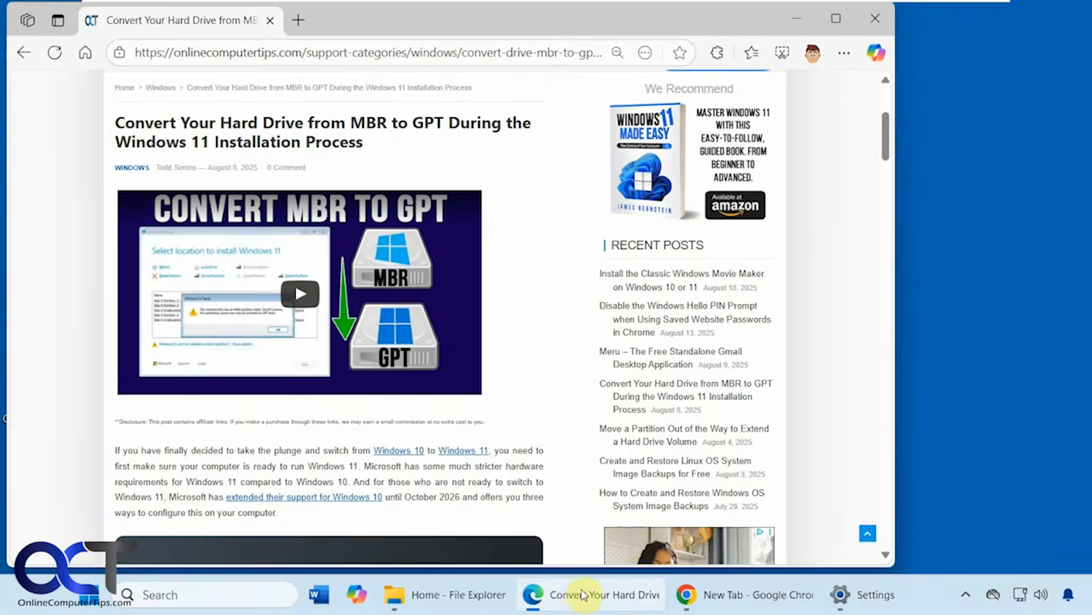
pyautogui.click(975, 596)
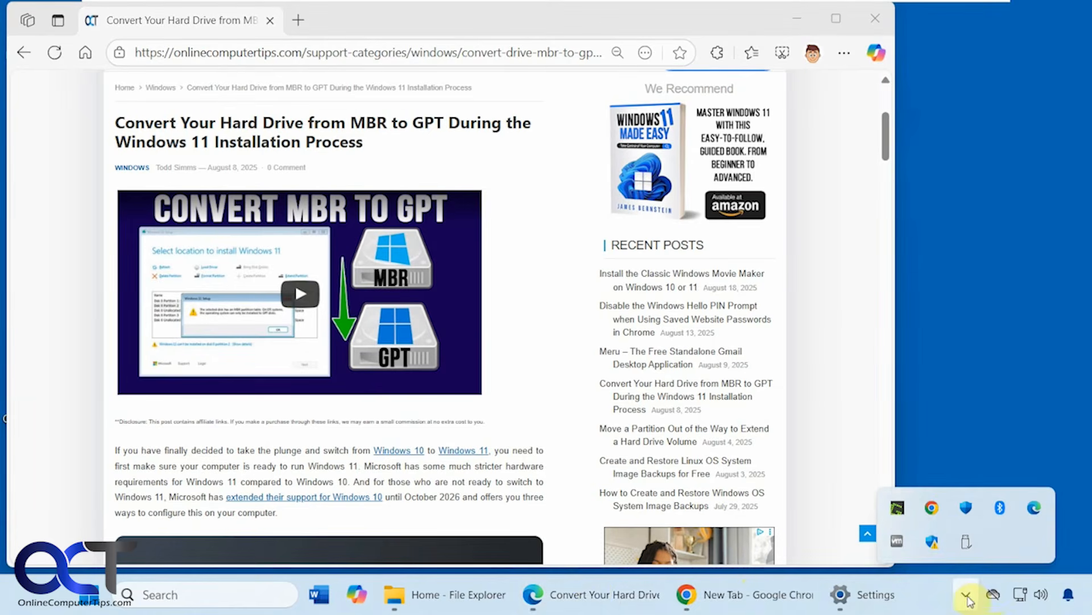
pyautogui.rightClick(898, 507)
pyautogui.click(739, 183)
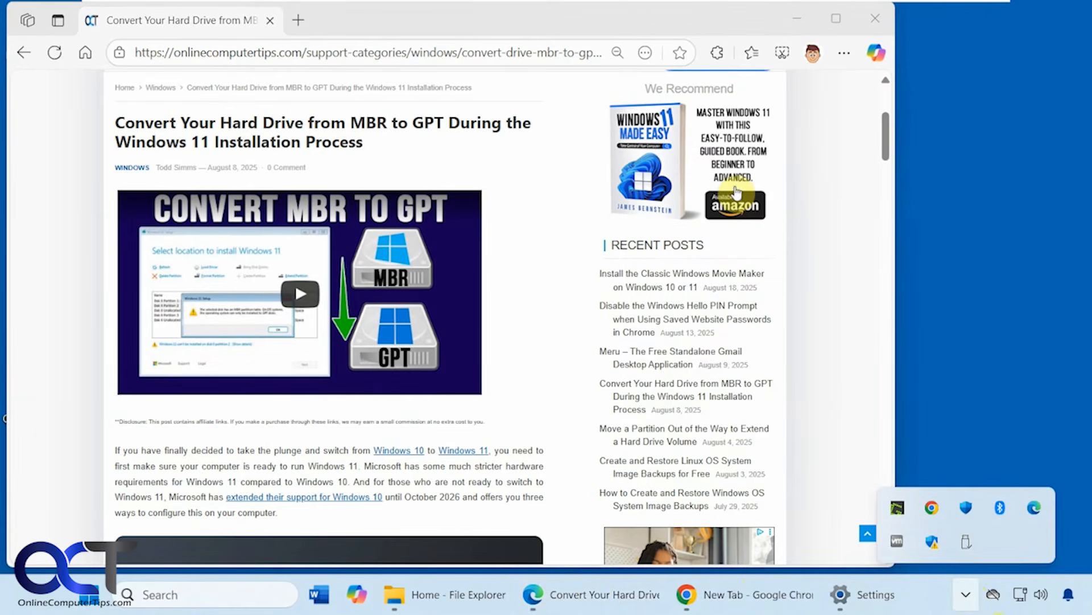
pyautogui.moveTo(108, 84); pyautogui.dragTo(549, 515)
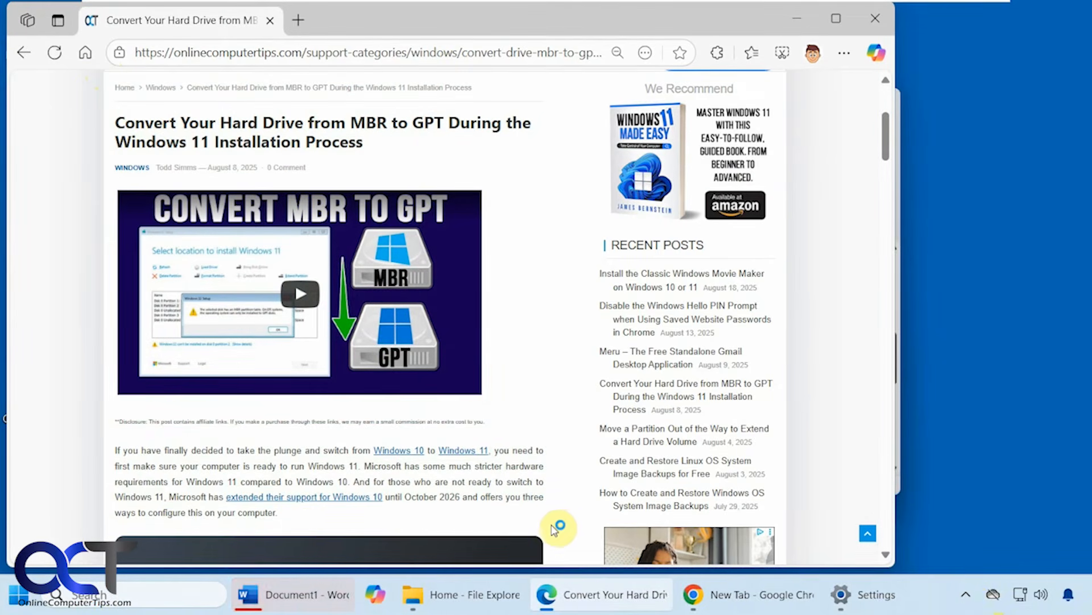
# Check the article region capture in Word and close the document without saving
pyautogui.click(322, 597)
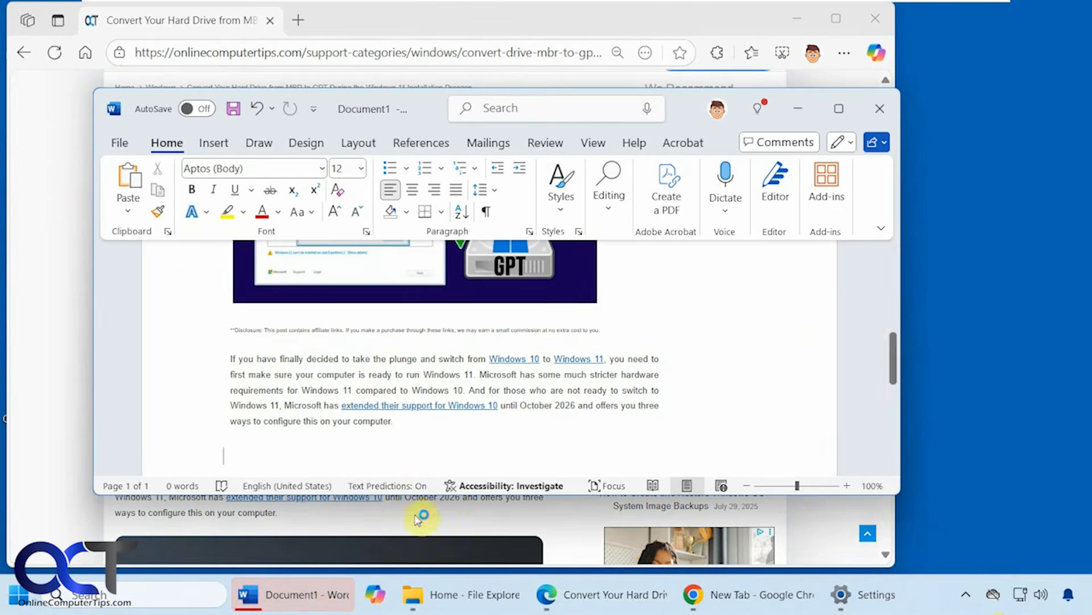
pyautogui.click(880, 108)
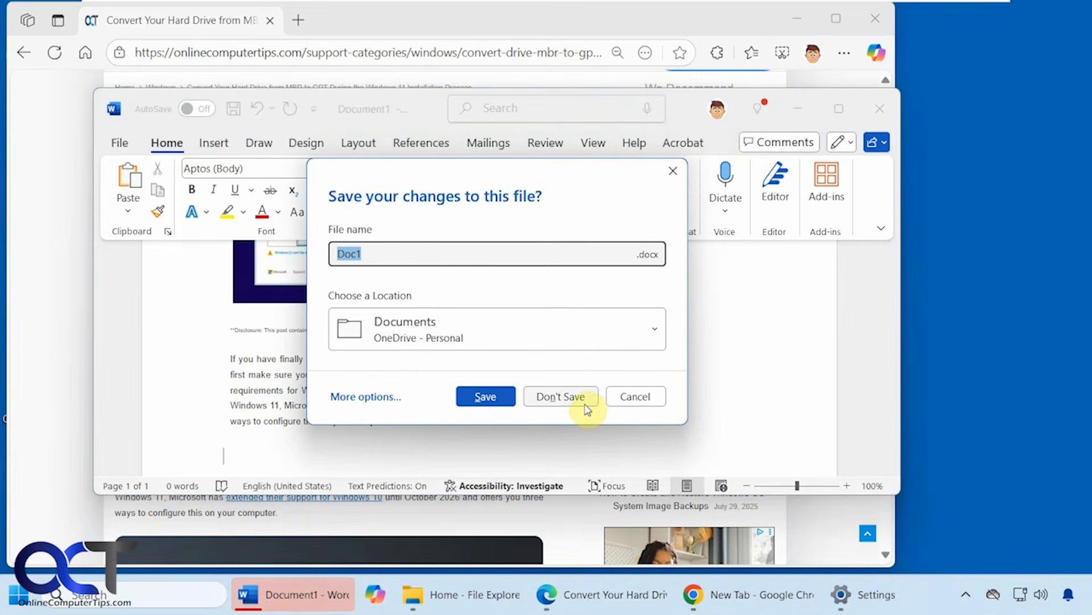
pyautogui.click(560, 396)
# Turn on dynamic destination selection again in Greenshot's preferences and save the settings
pyautogui.click(966, 594)
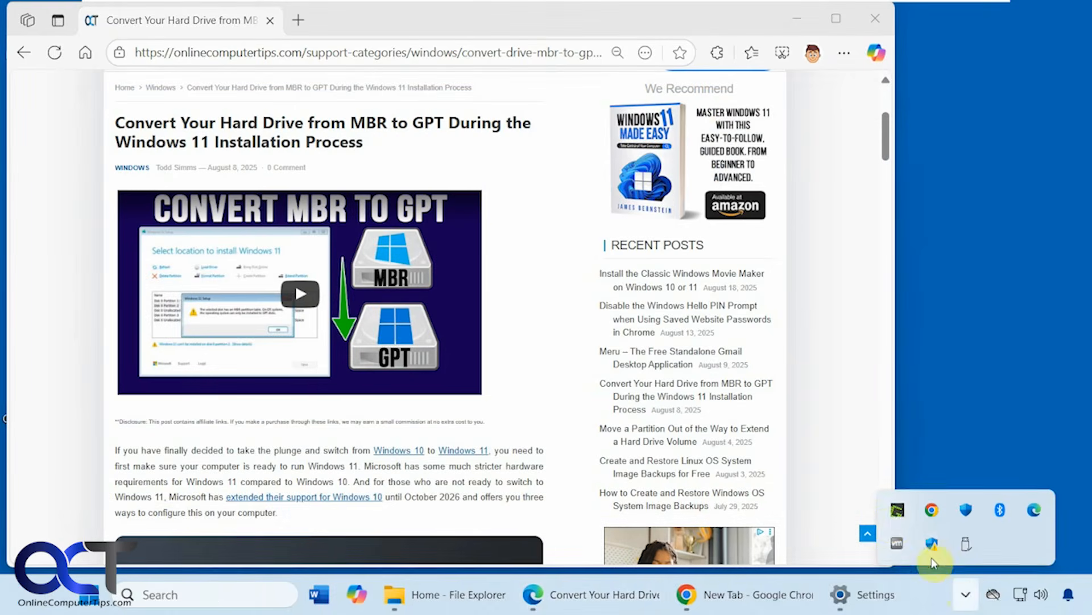
pyautogui.rightClick(897, 509)
pyautogui.click(775, 419)
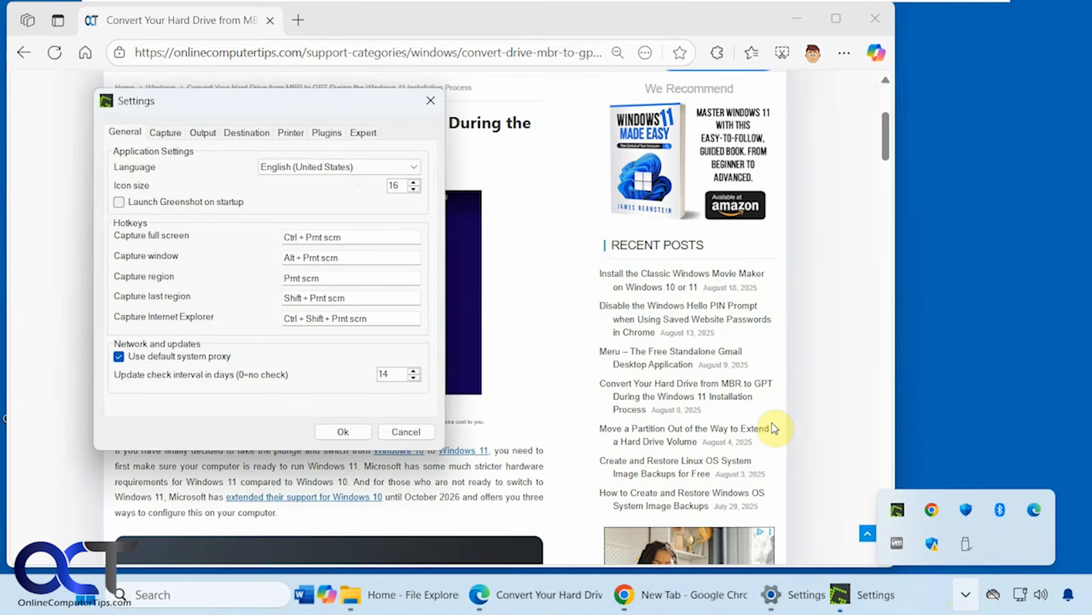
pyautogui.click(246, 131)
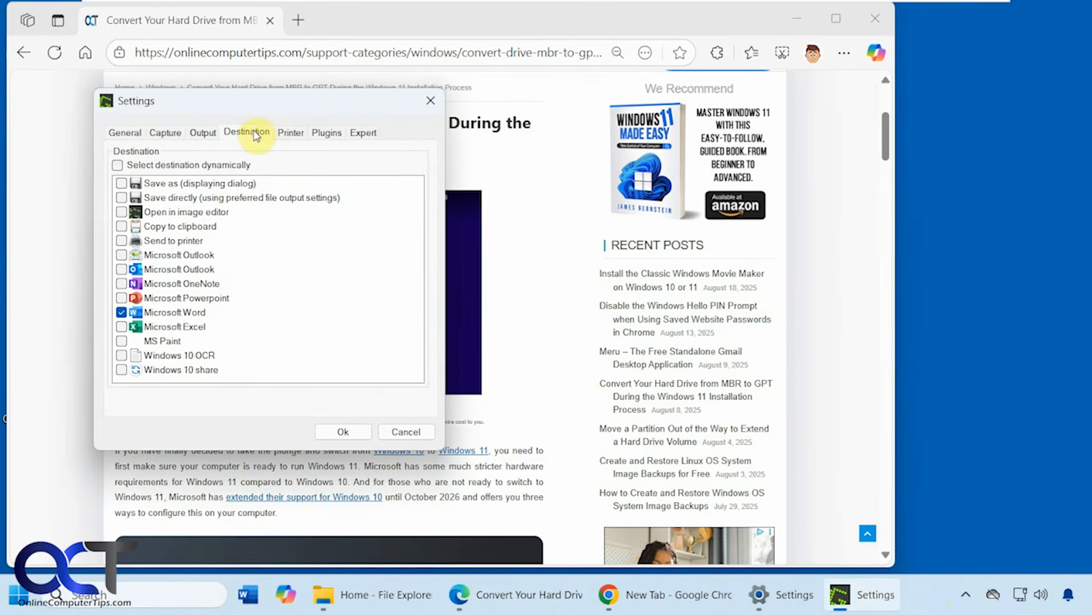
pyautogui.click(146, 166)
pyautogui.click(343, 432)
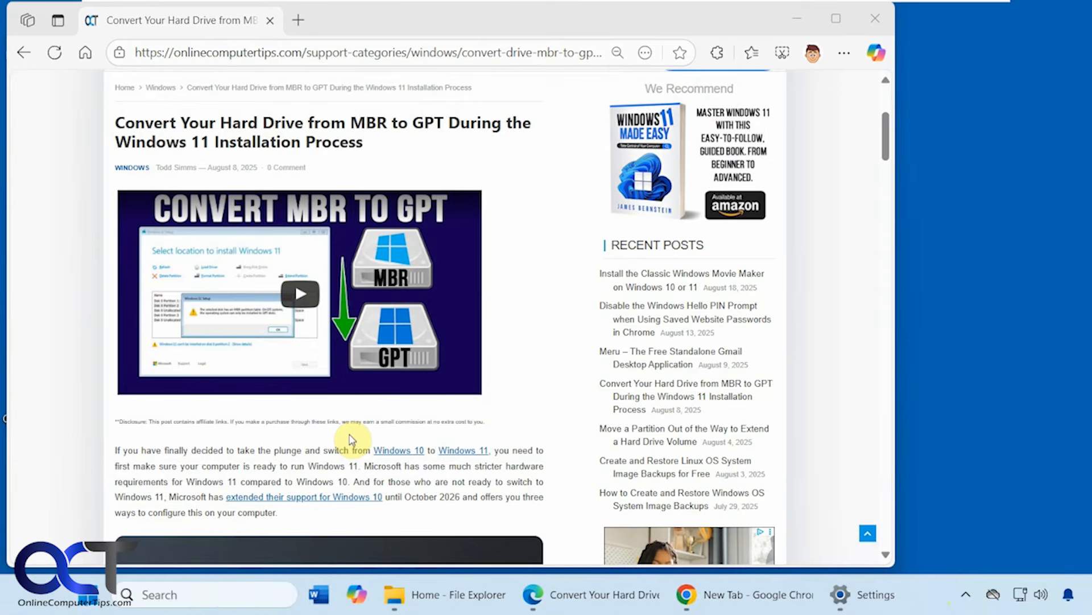
# Save a Greenshot region capture of the article as a PNG file on the Desktop and minimize Edge
pyautogui.press('Print')
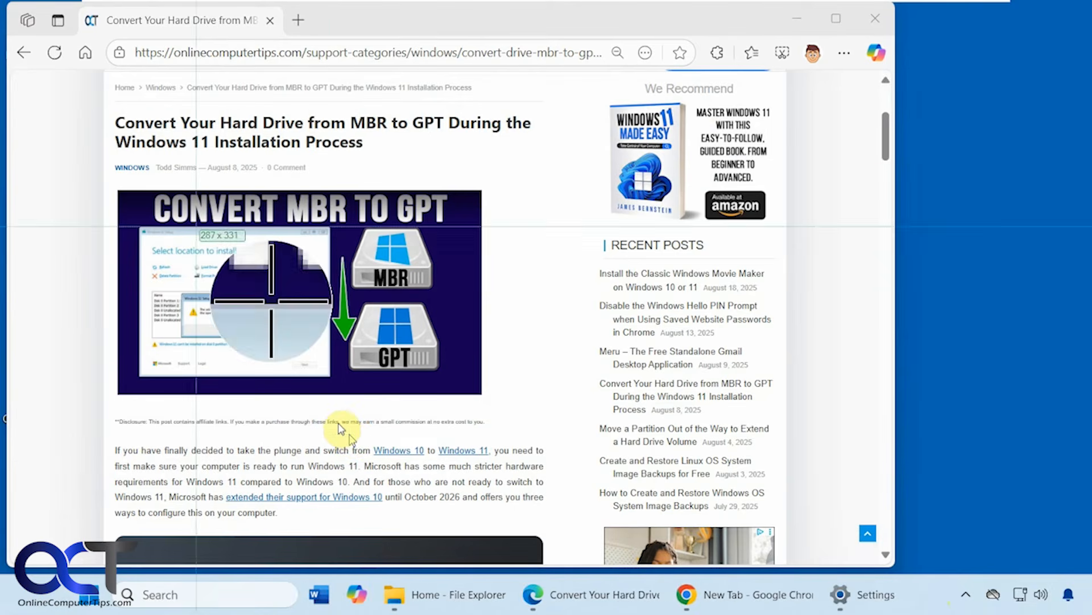
pyautogui.moveTo(111, 102); pyautogui.dragTo(556, 518)
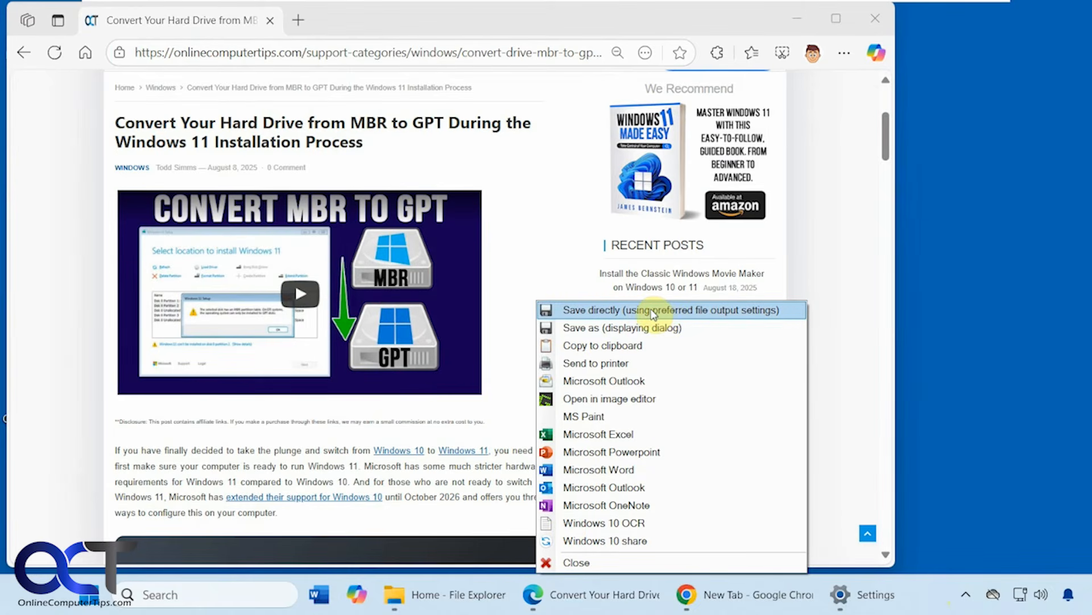
pyautogui.click(654, 327)
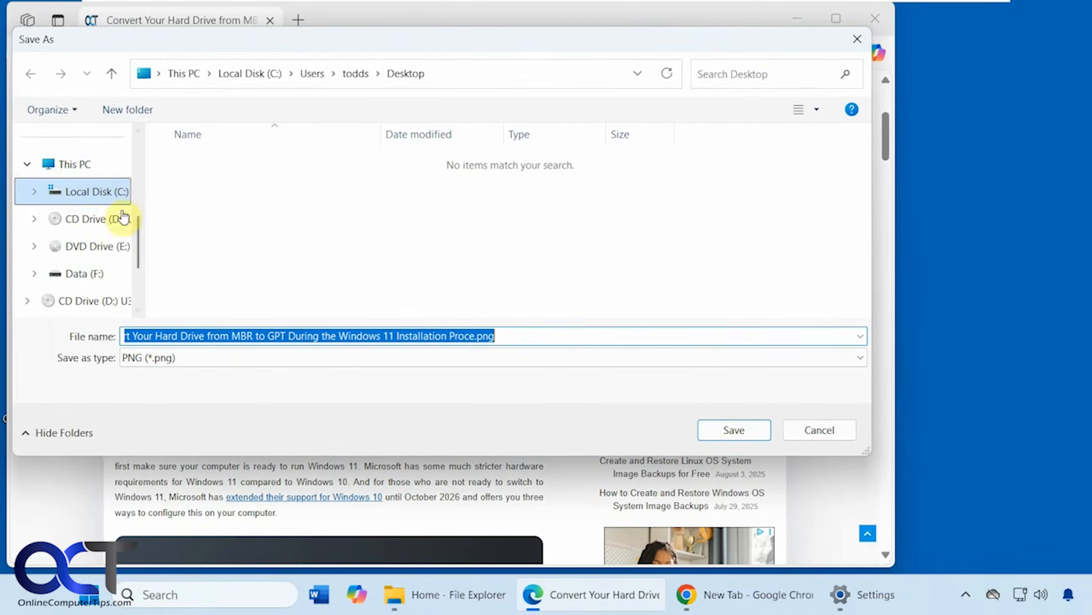
pyautogui.scroll(5, 85, 207)
pyautogui.click(74, 227)
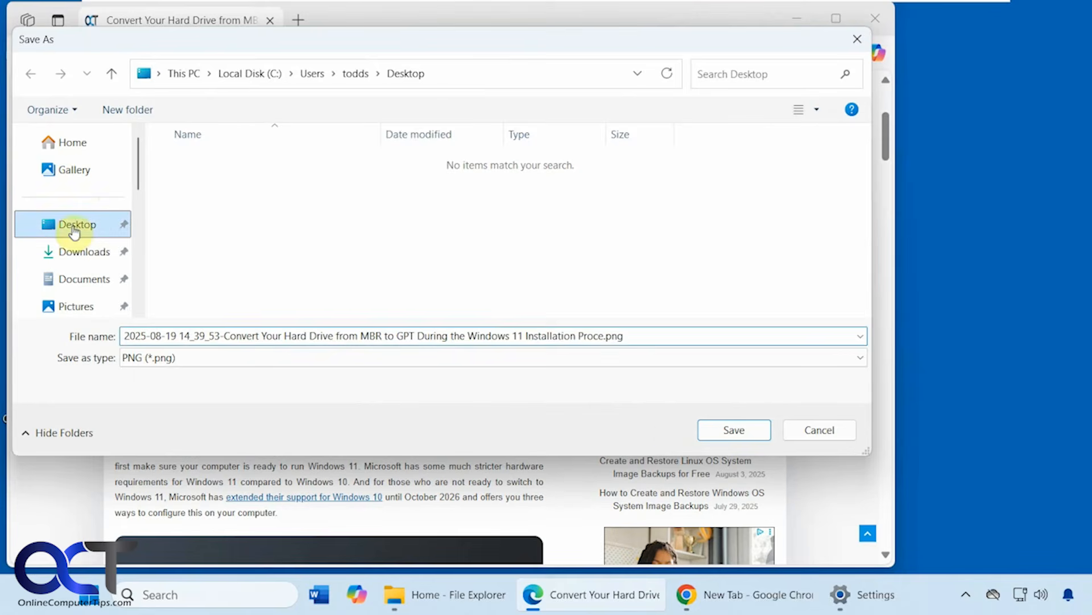
pyautogui.click(711, 429)
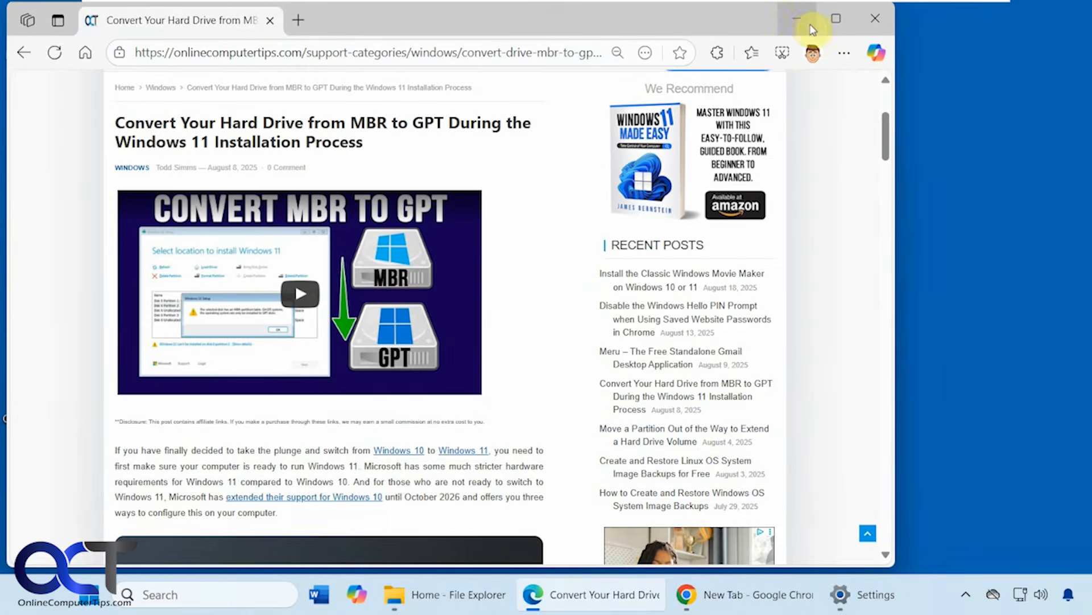
pyautogui.click(812, 28)
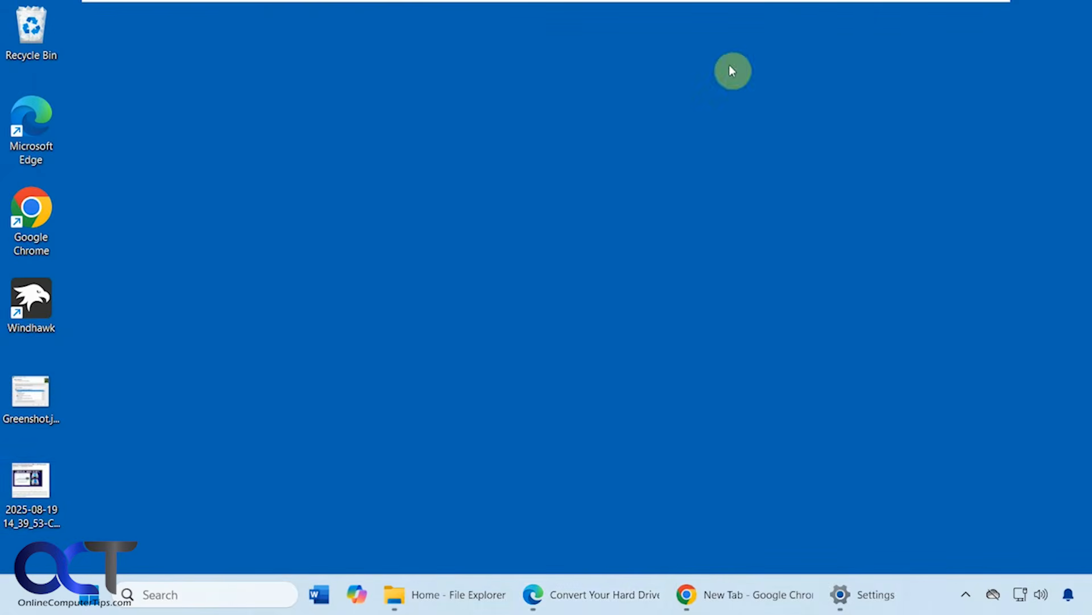
# Open the saved article capture from the Desktop to check the image, and close the viewer
pyautogui.doubleClick(36, 507)
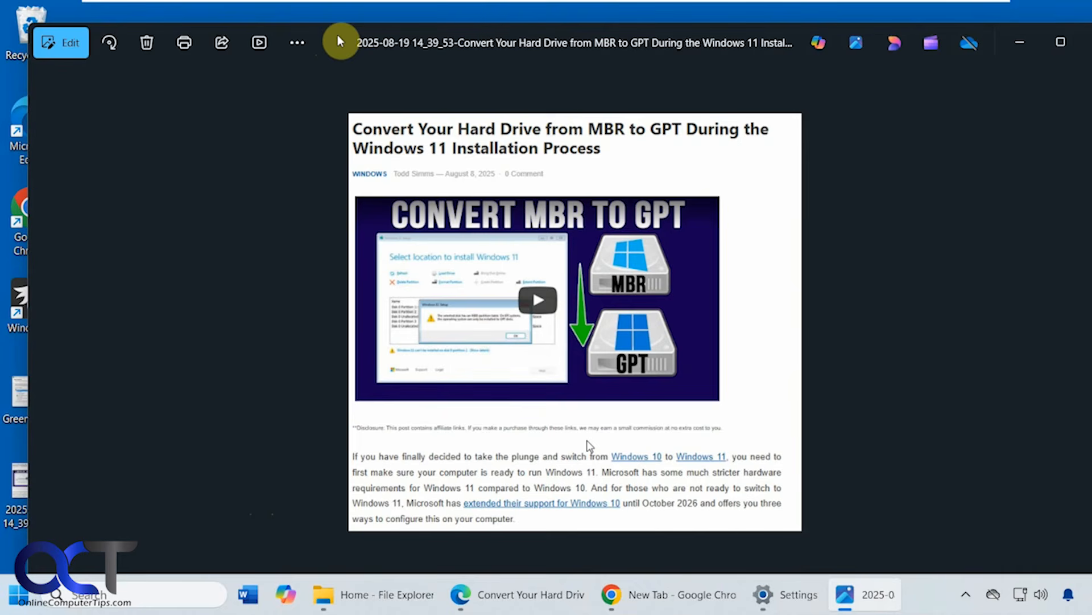
pyautogui.moveTo(341, 42); pyautogui.dragTo(216, 56)
pyautogui.click(986, 57)
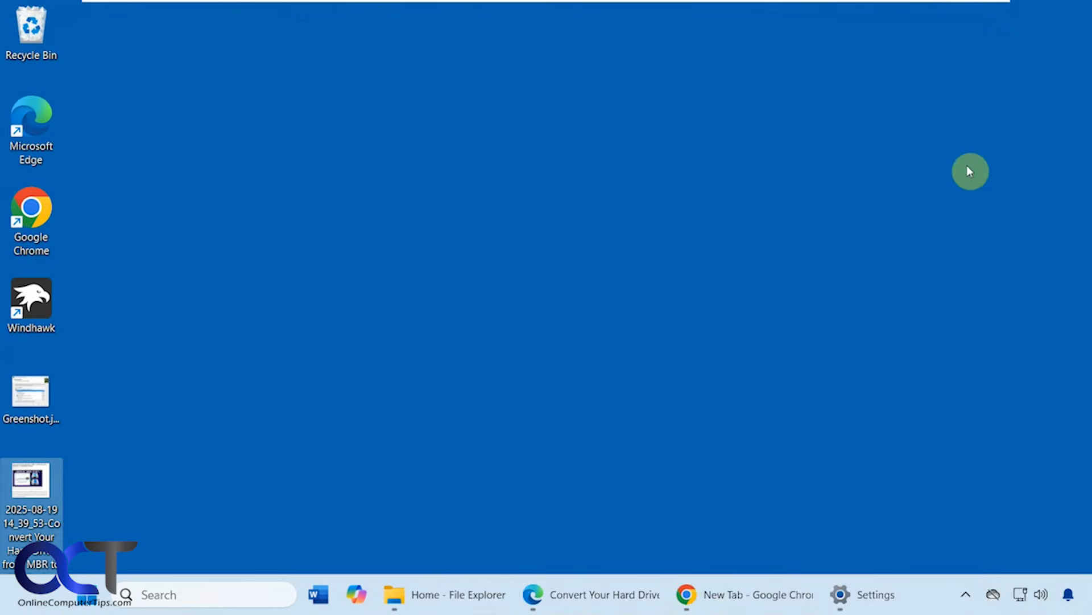
# Review the storage location, filename pattern and image format in Greenshot's output preferences, and leave the settings without saving
pyautogui.click(966, 594)
pyautogui.rightClick(908, 519)
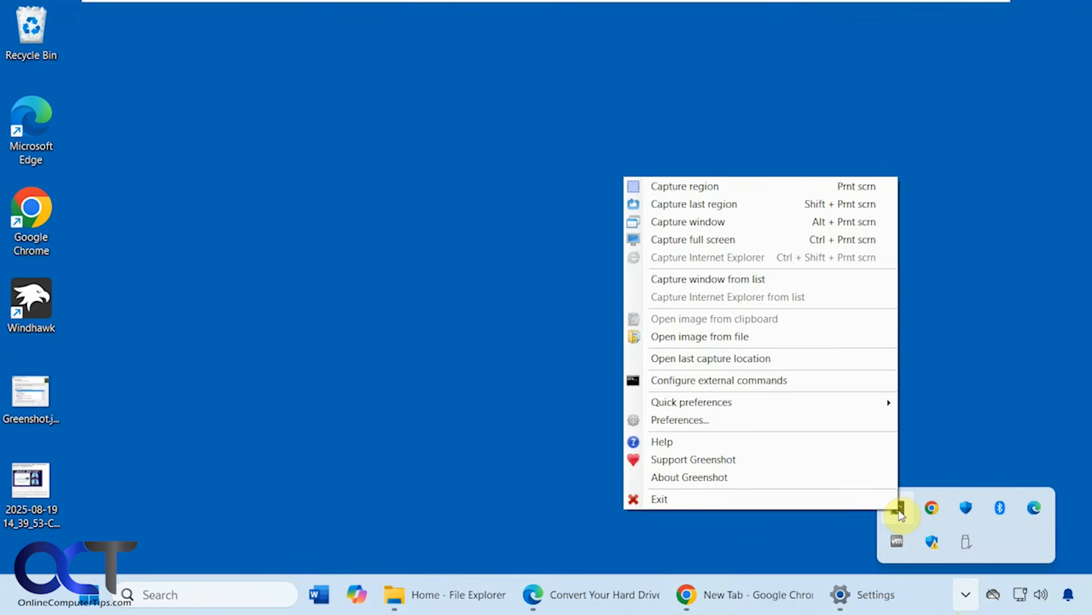
pyautogui.click(719, 420)
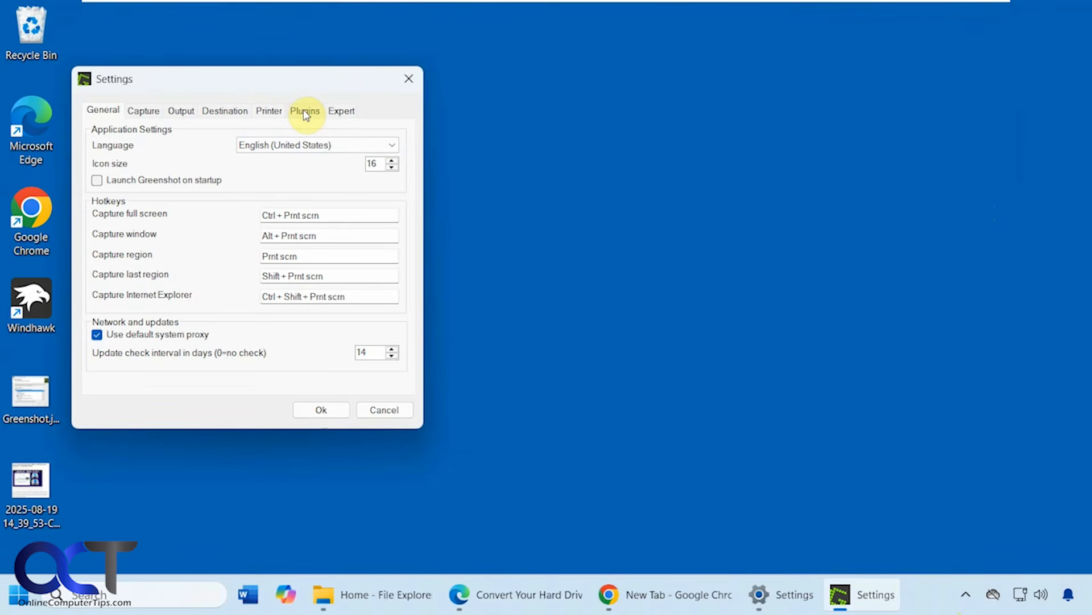
pyautogui.click(188, 117)
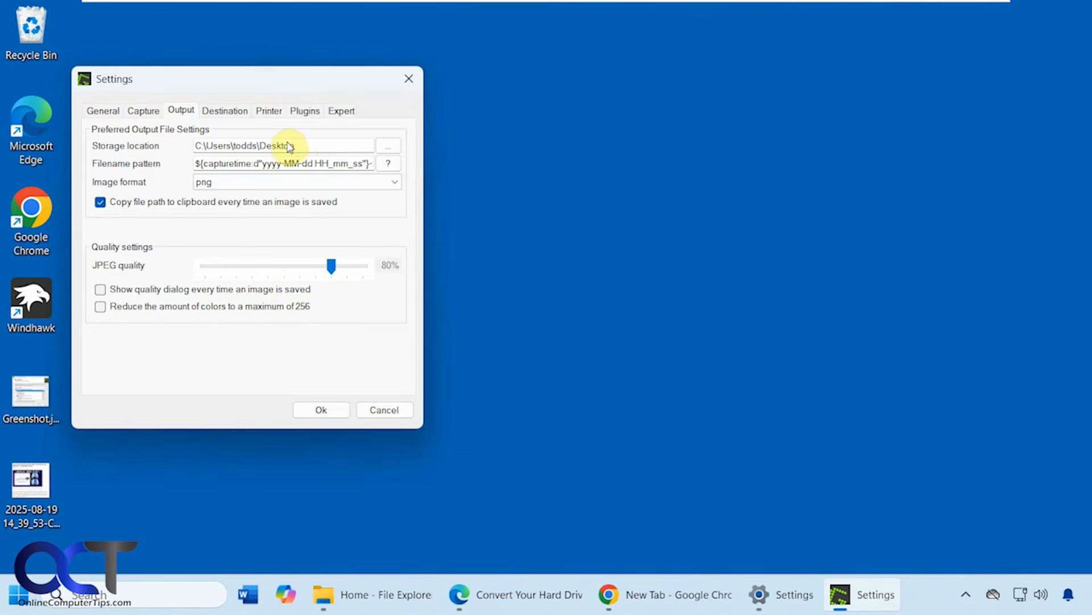
pyautogui.click(384, 410)
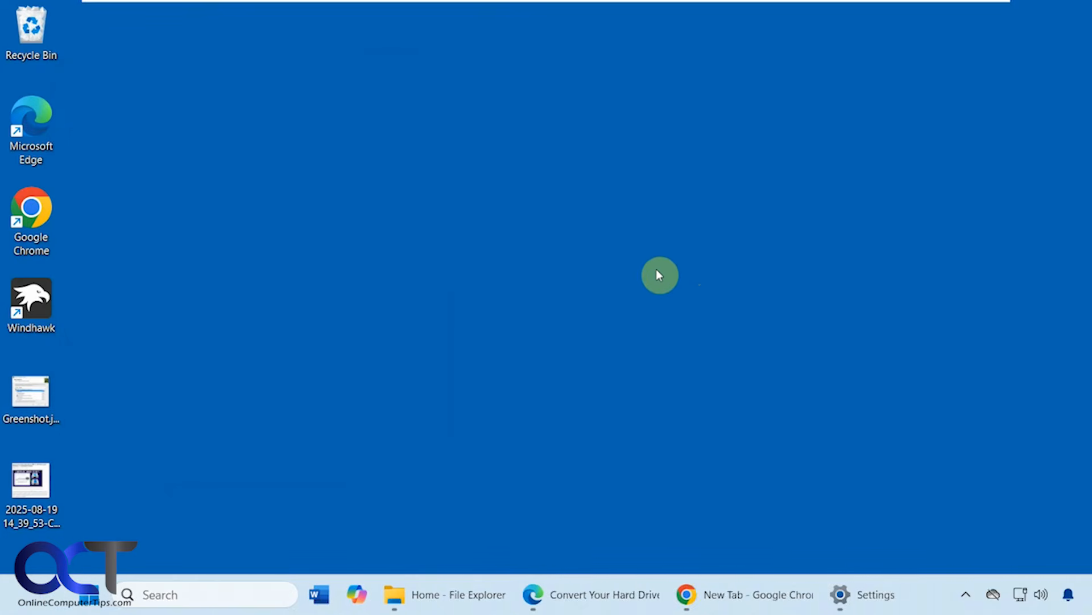
# Capture a region of the empty desktop with Greenshot and save it directly using the preferred file output settings
pyautogui.press('Print')
pyautogui.moveTo(305, 219); pyautogui.dragTo(692, 477)
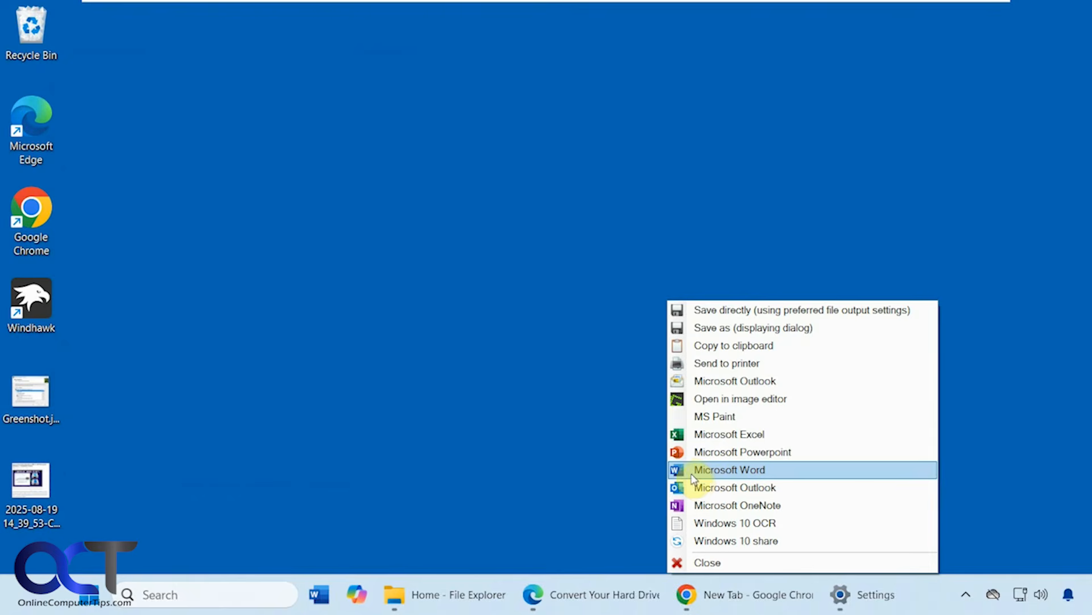
pyautogui.click(755, 314)
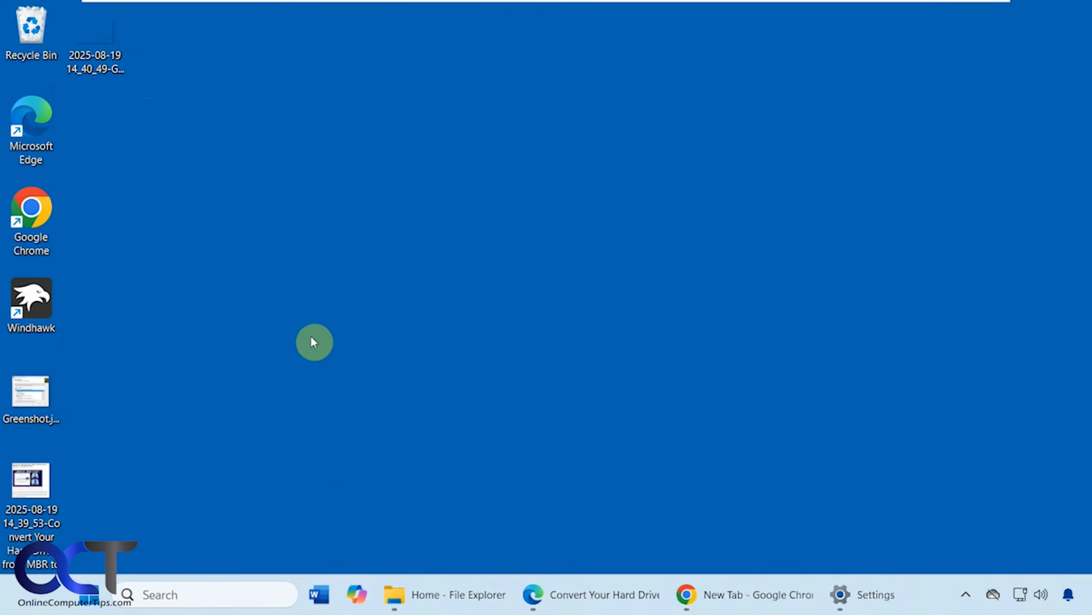
# Open Greenshot.jpg from the Desktop to review the installer's component selection, and close the image
pyautogui.doubleClick(40, 401)
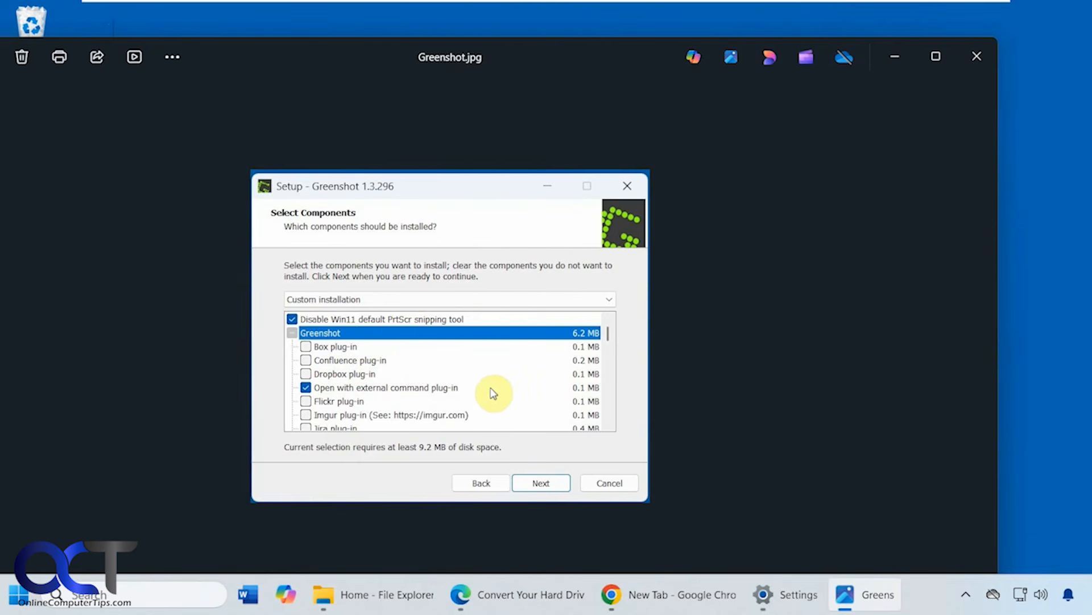
pyautogui.click(977, 56)
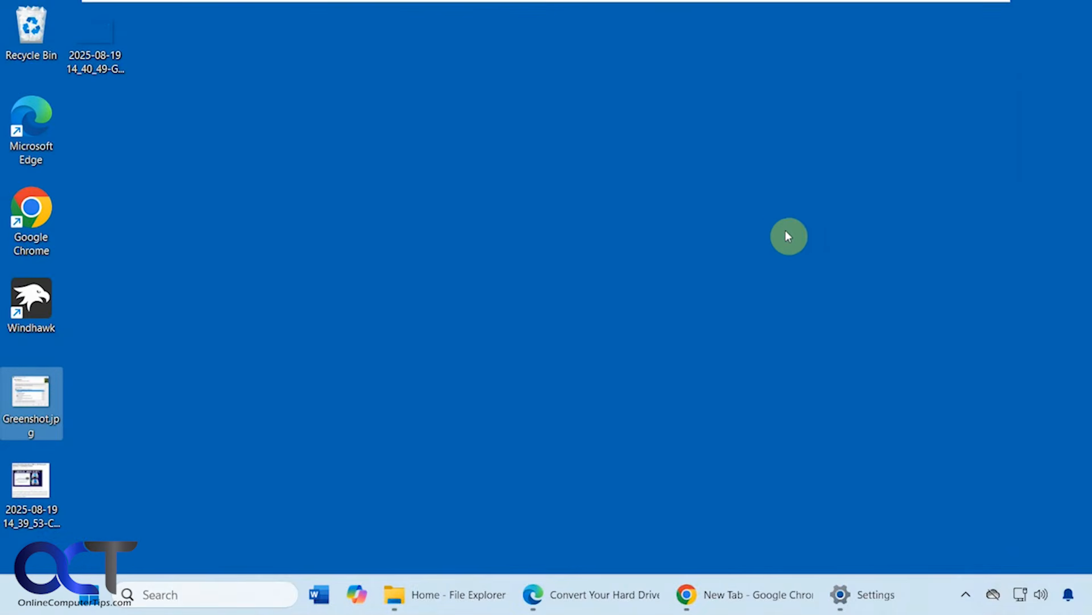